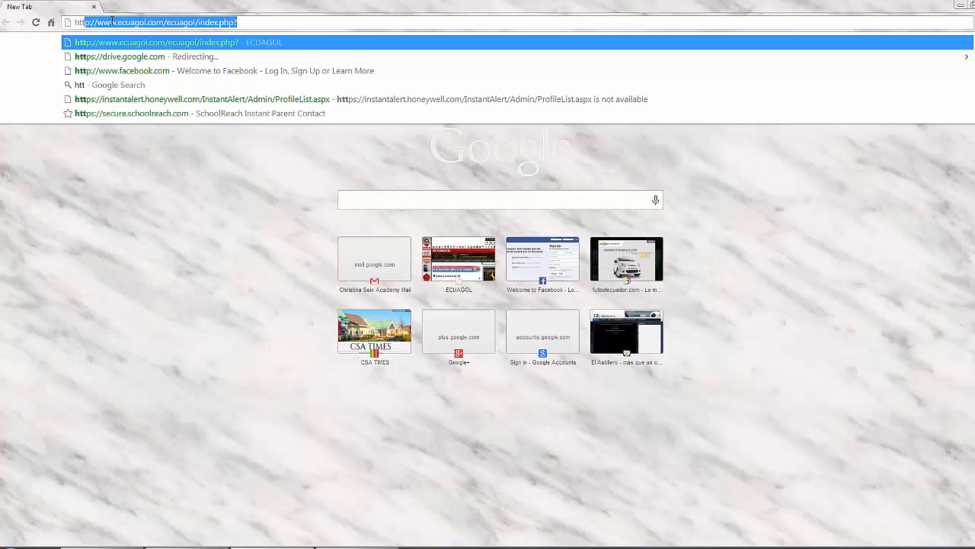
Step: Load the SchoolReach login page at secure.schoolreach.com in Chrome
type("ps")
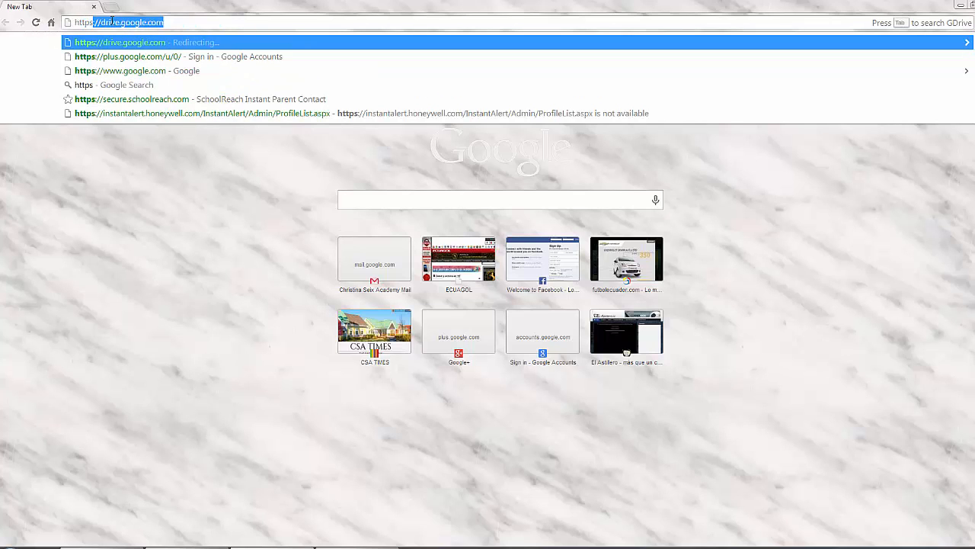
type("://sec")
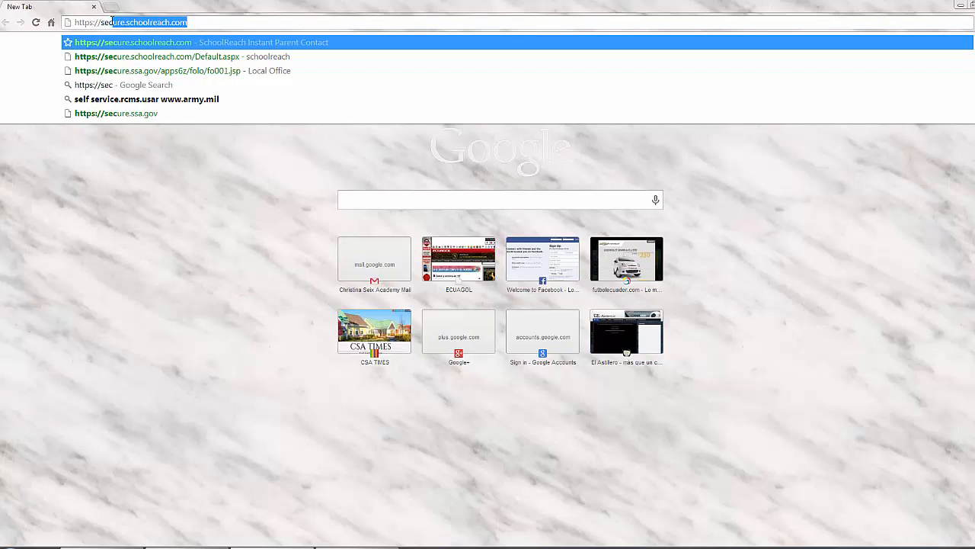
key("Return")
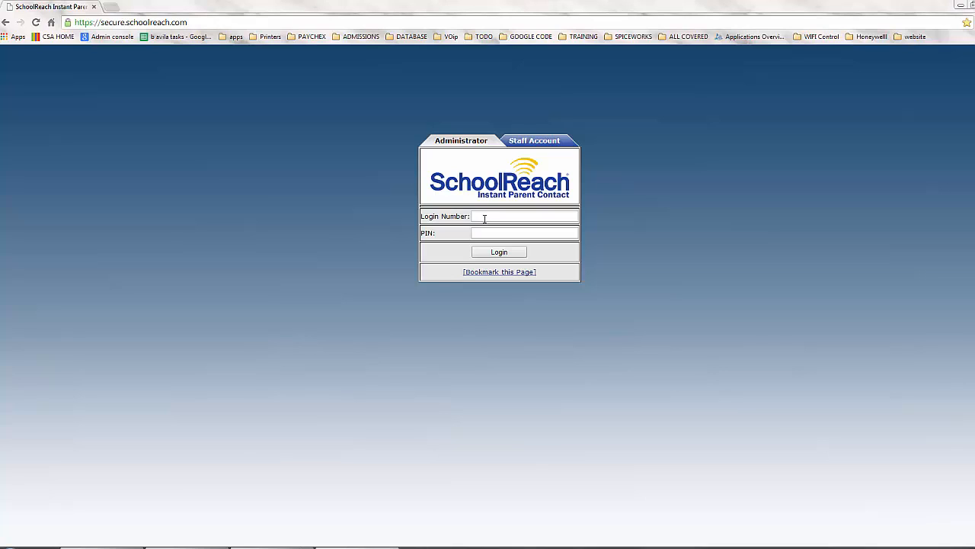
Step: Log in to SchoolReach using the saved administrator login number and PIN
left_click(485, 219)
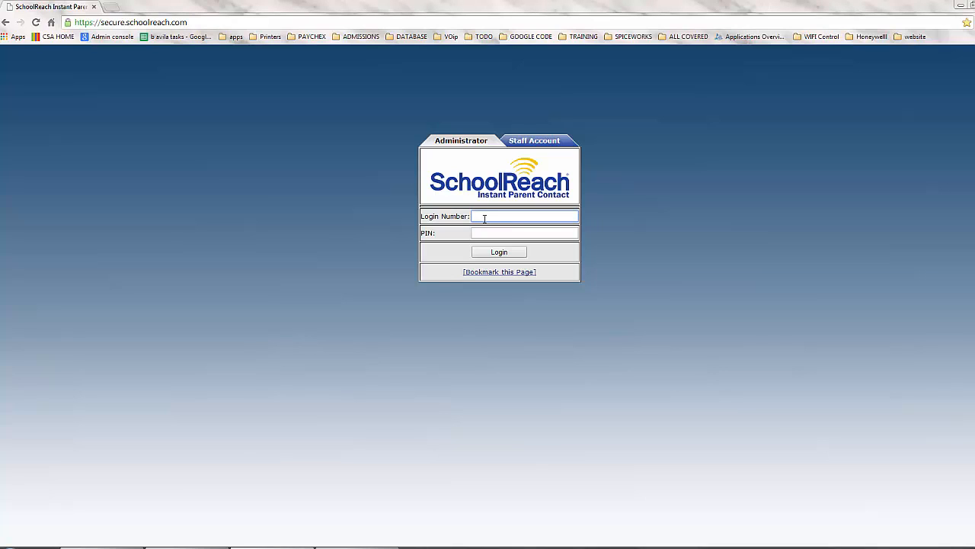
left_click(486, 229)
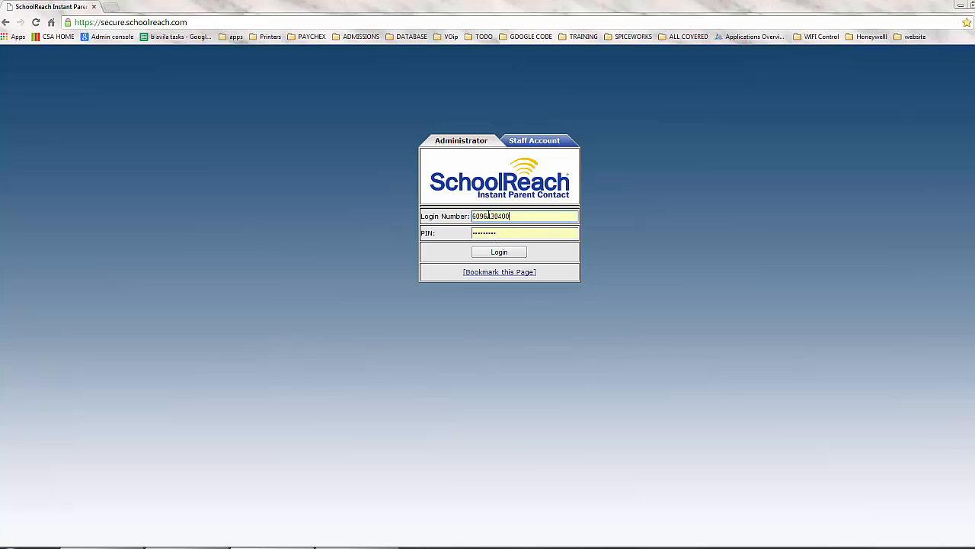
left_click(505, 254)
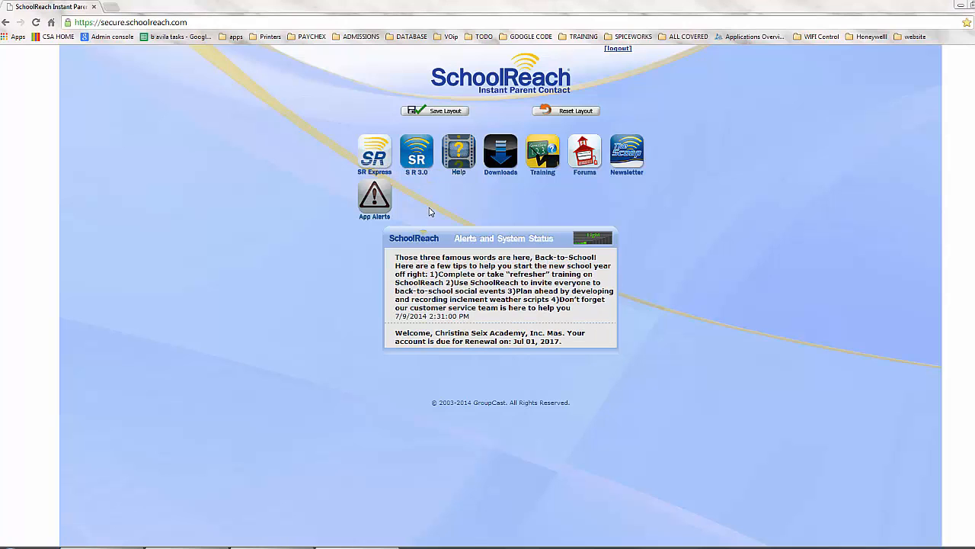
Step: Launch SchoolReach 3.0 and view the Message Library of recorded messages
left_click(412, 156)
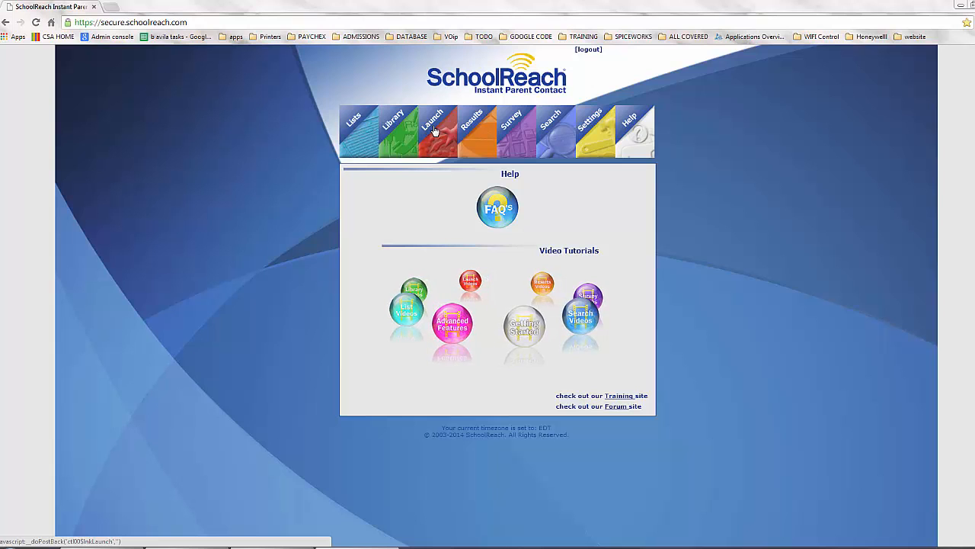
left_click(398, 132)
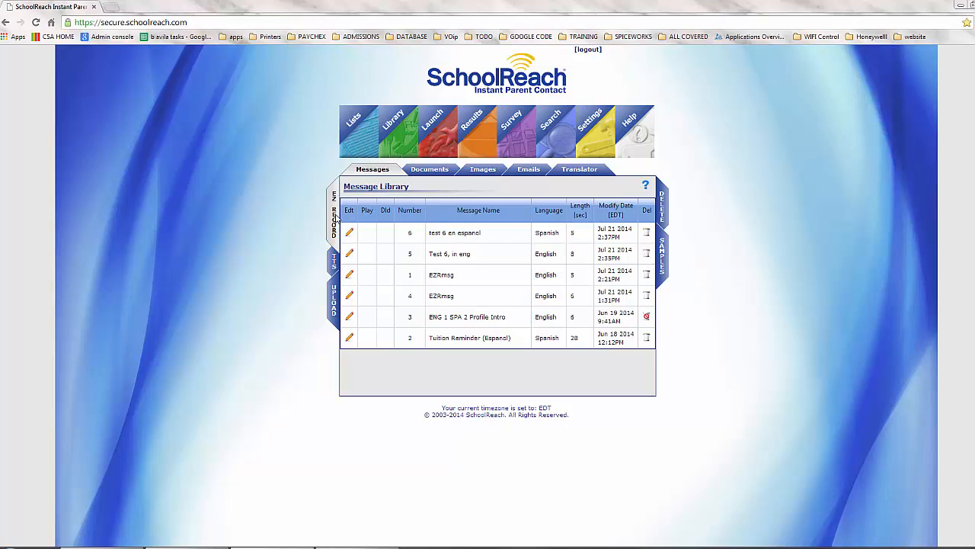
Step: Record a new English message by phone through EZ Record, saved as new message 7
left_click(336, 219)
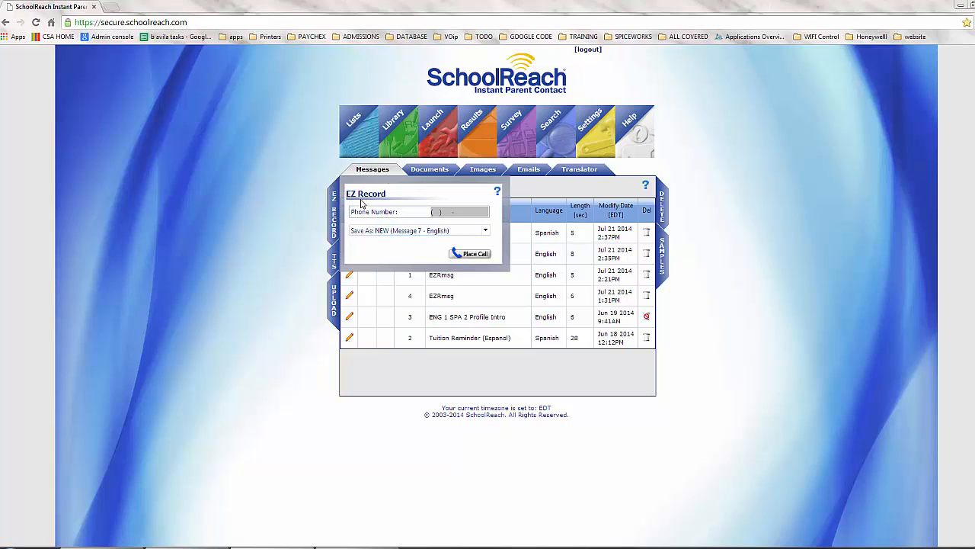
left_click(434, 211)
left_click(457, 229)
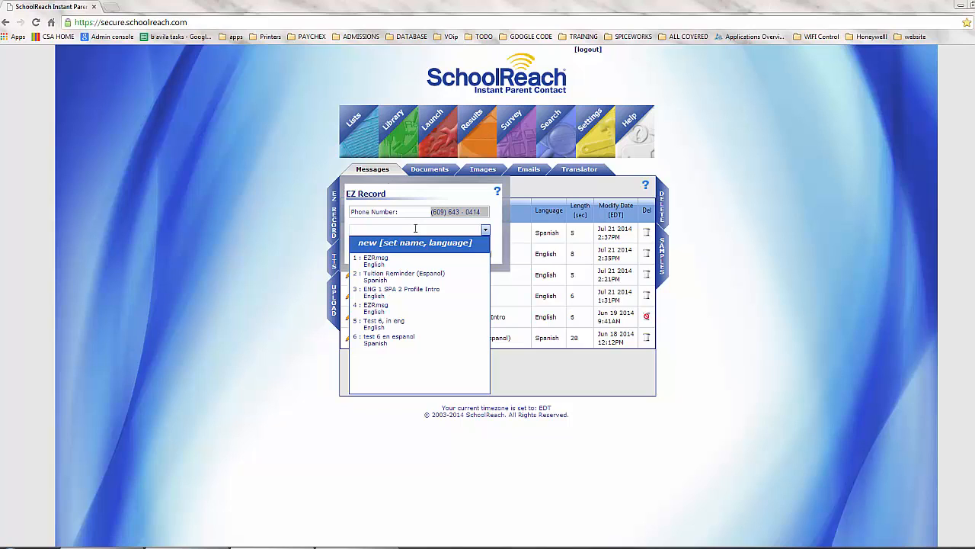
type("S")
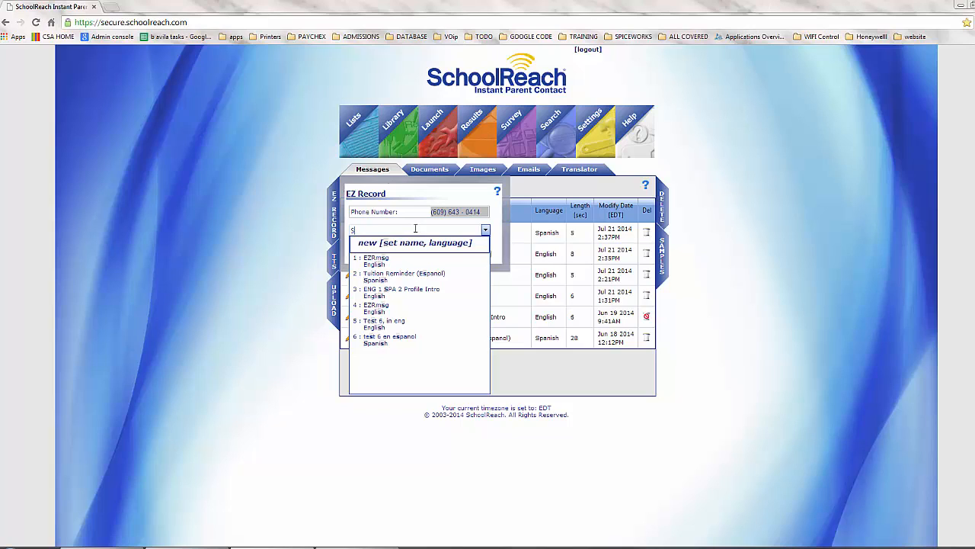
type("creencast Test ENG")
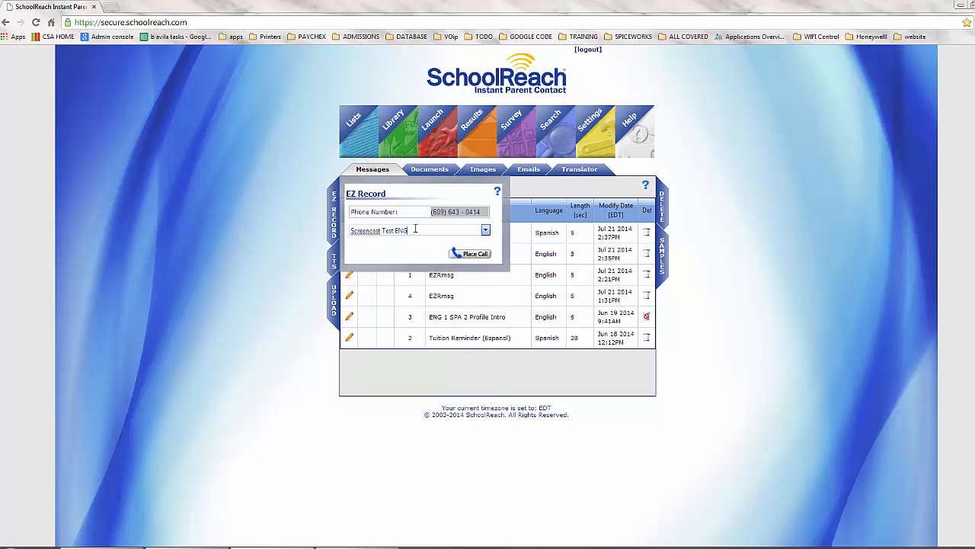
left_click(459, 255)
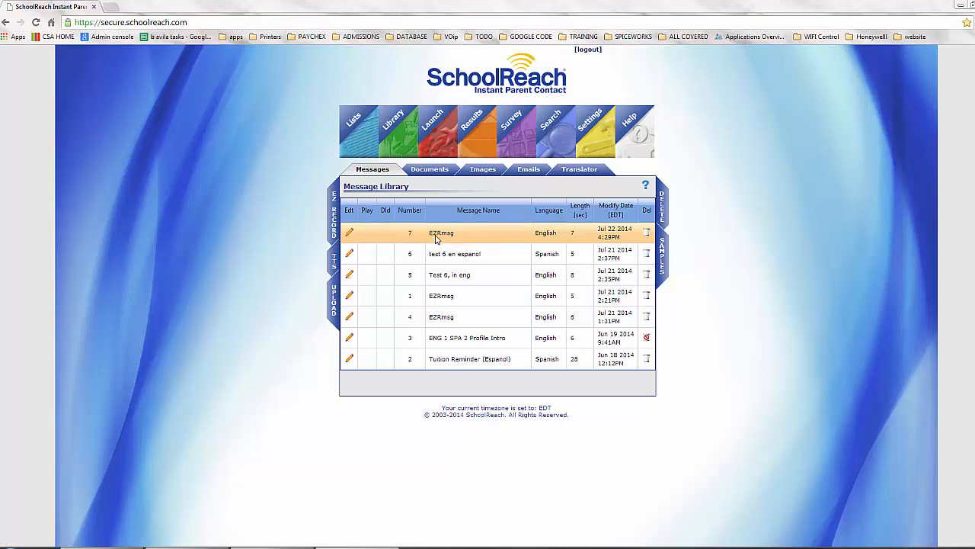
Step: Change message 7's name from 'EZRmsg' to 'Screencast Test' and save it
left_click(352, 235)
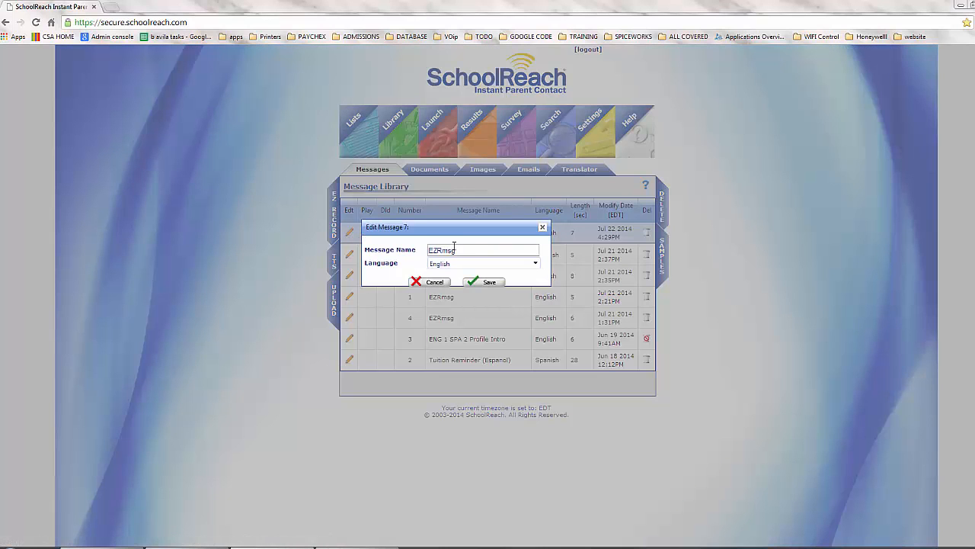
left_click(461, 250)
left_click_drag(463, 250, 425, 251)
key("BackSpace")
type("Screencast Test")
left_click(494, 284)
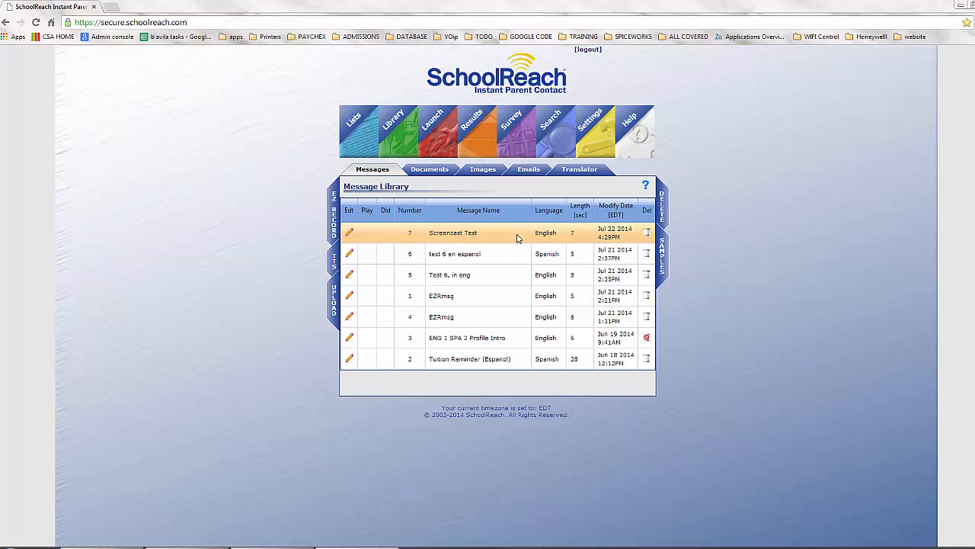
Step: Record another phone message through EZ Record as new Spanish message 8, 'Screencast Test SPA'
left_click(333, 216)
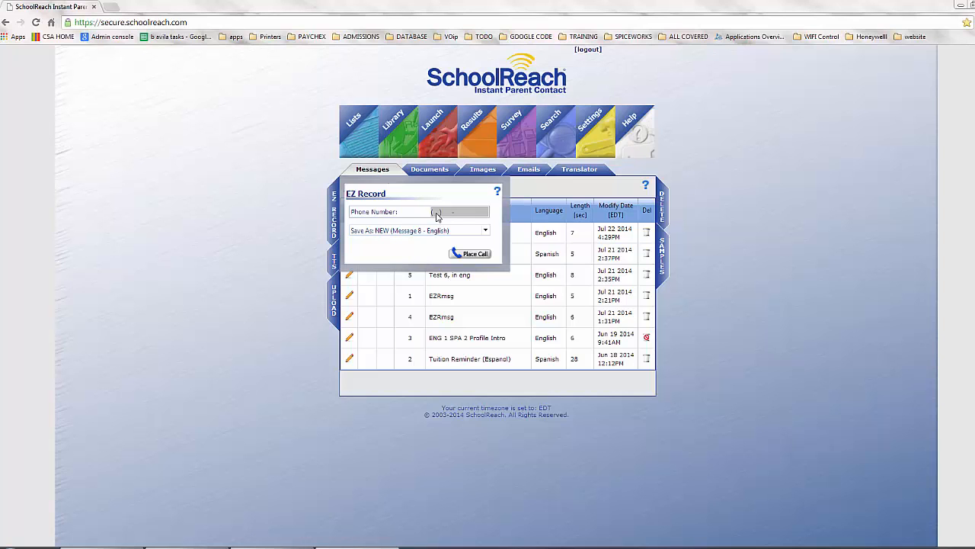
left_click(437, 211)
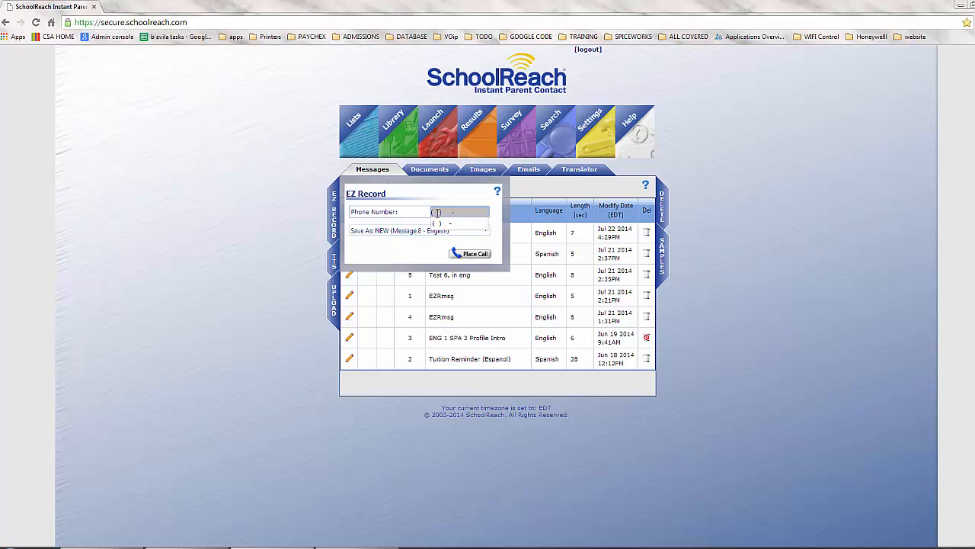
left_click(485, 230)
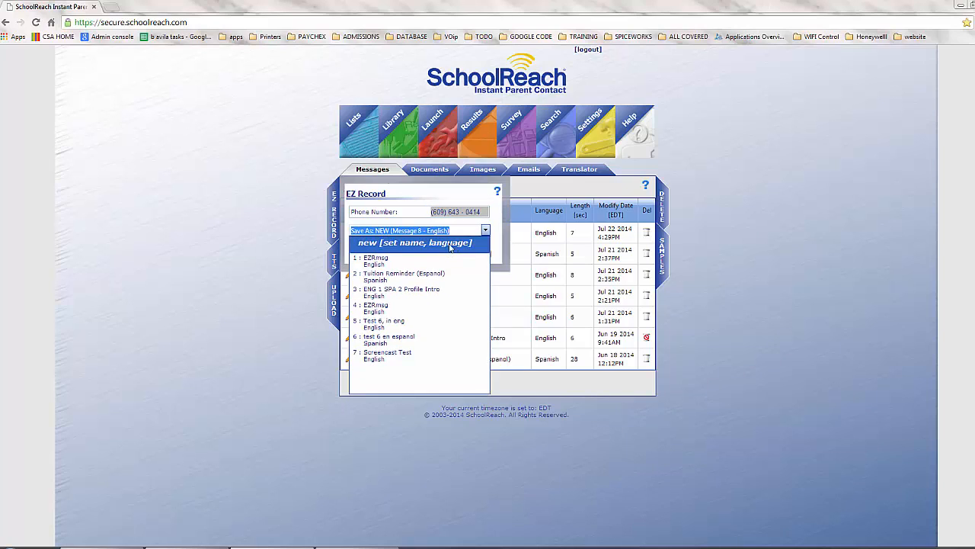
left_click(502, 213)
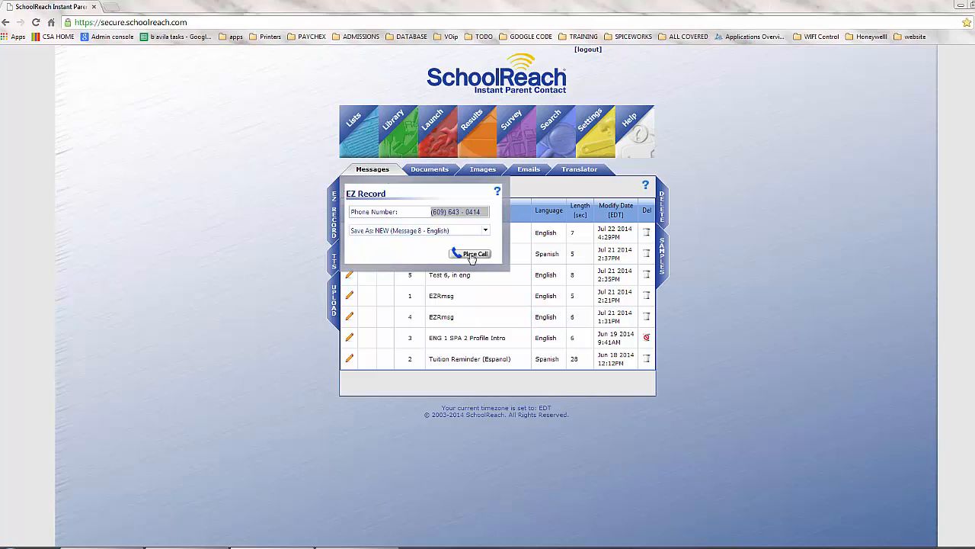
left_click(472, 257)
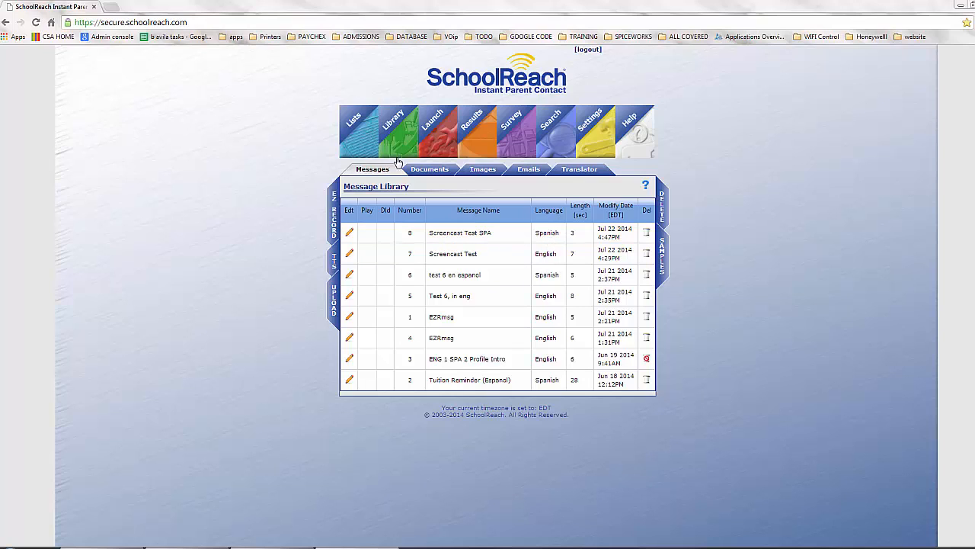
Step: On Voice Launch Control, expand and check CSA Parents and CSA Staff with all sub-lists
left_click(437, 141)
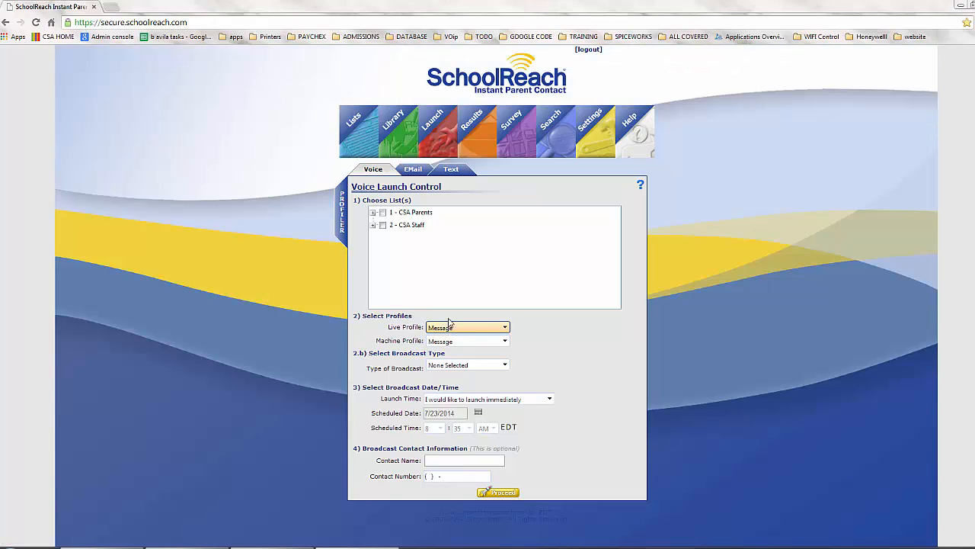
left_click(371, 171)
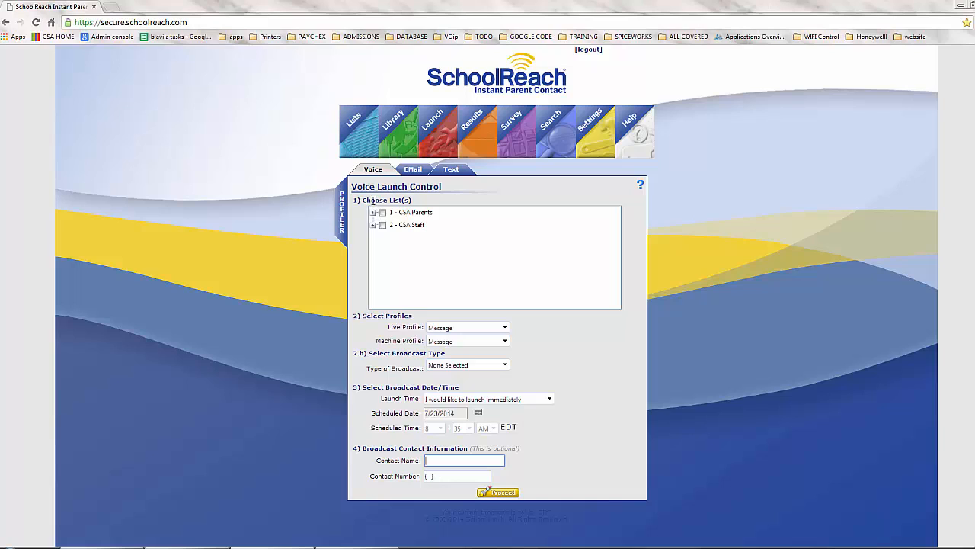
left_click_drag(373, 200, 409, 199)
left_click(432, 204)
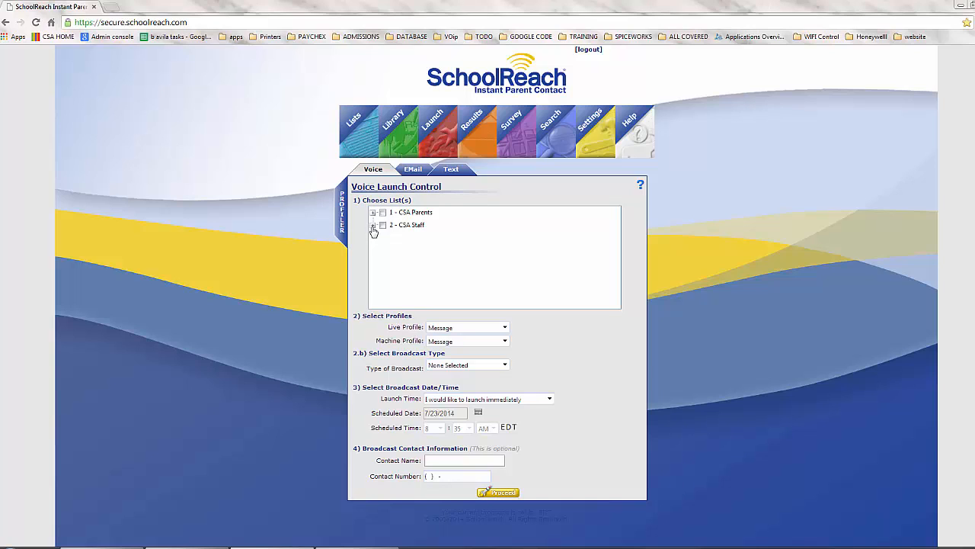
left_click(374, 226)
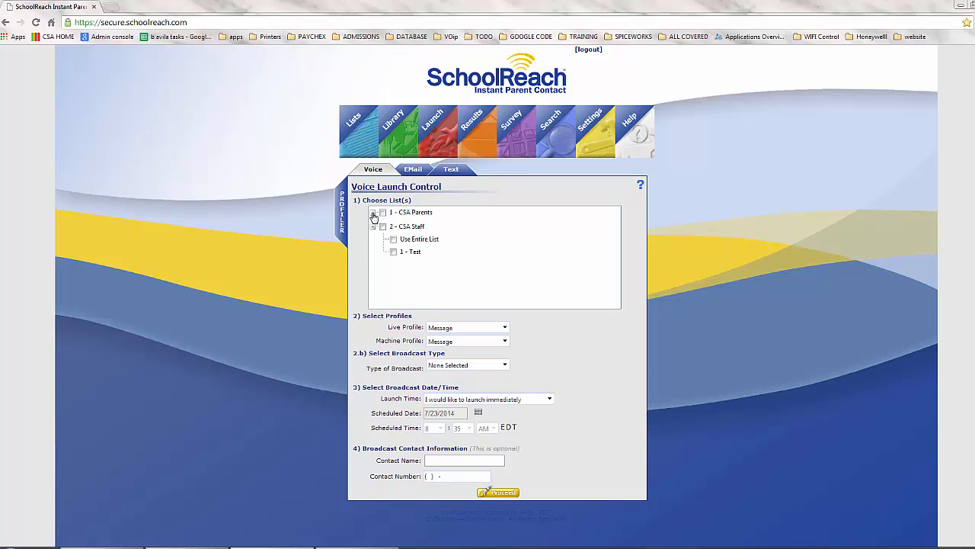
left_click(372, 212)
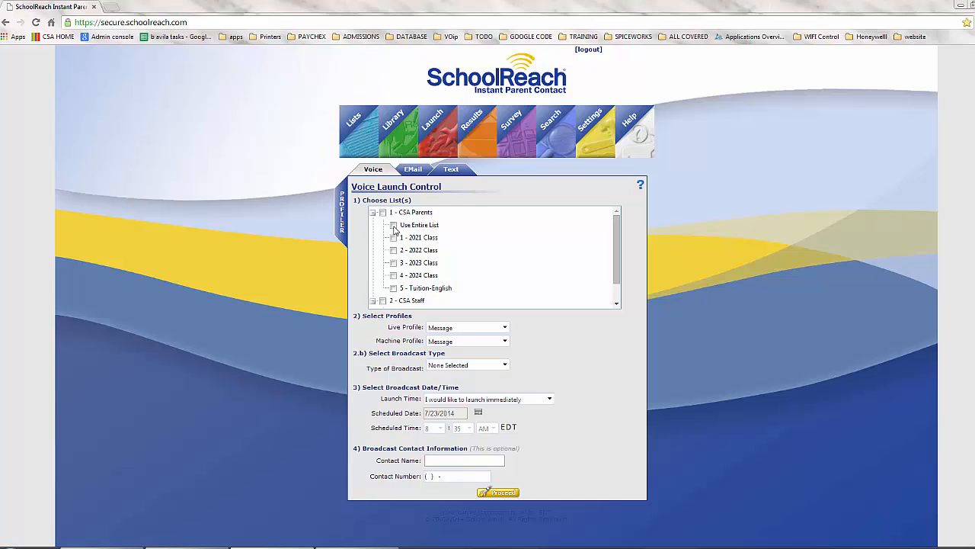
scroll(398, 251, "down", 1)
scroll(393, 247, "up", 1)
left_click(383, 213)
scroll(384, 216, "down", 1)
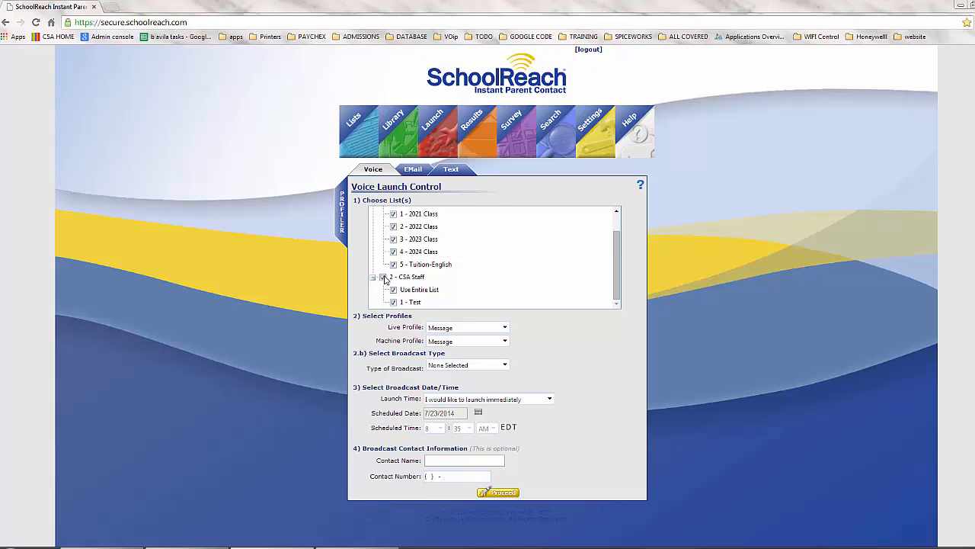
scroll(395, 275, "up", 1)
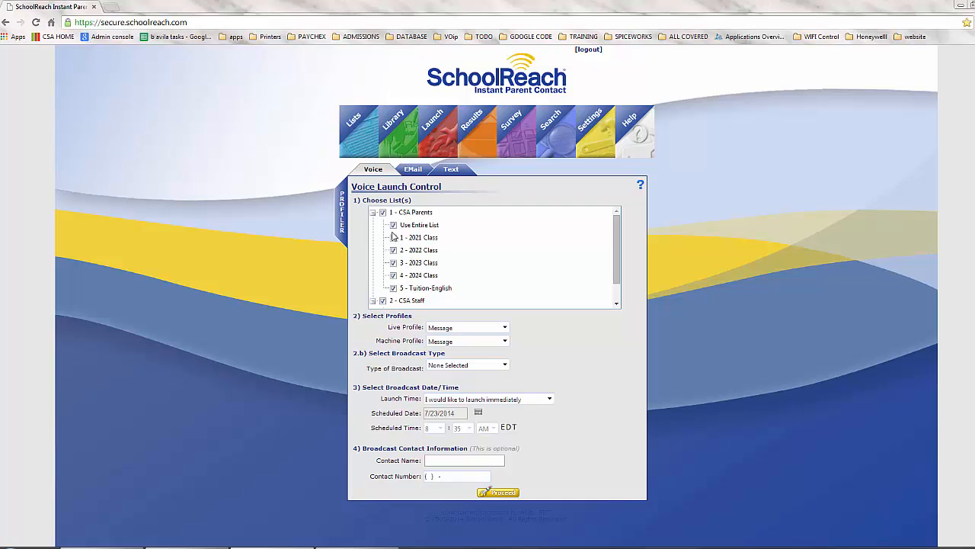
Step: Deselect CSA Parents and CSA Staff's Use Entire List, leaving only the Test sub-list
left_click(383, 214)
left_click(372, 212)
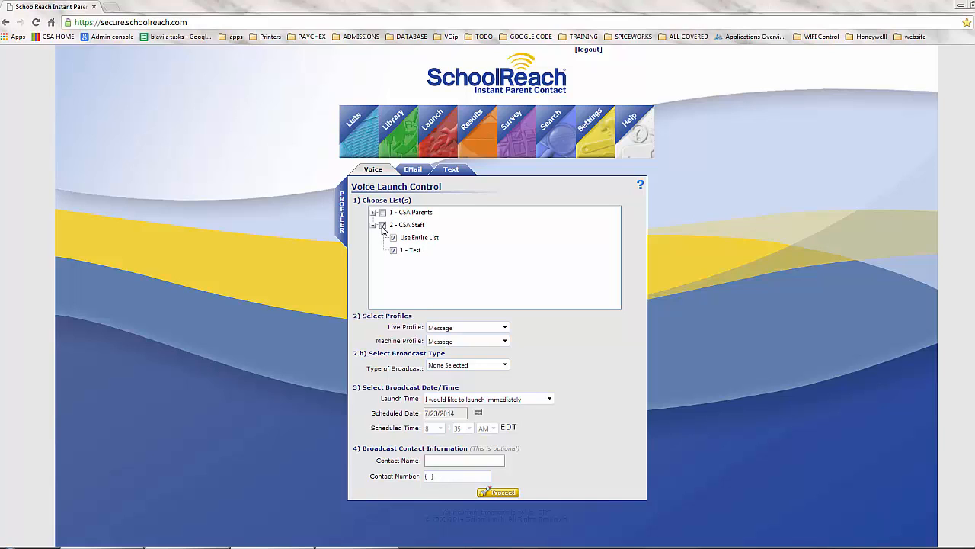
left_click(393, 237)
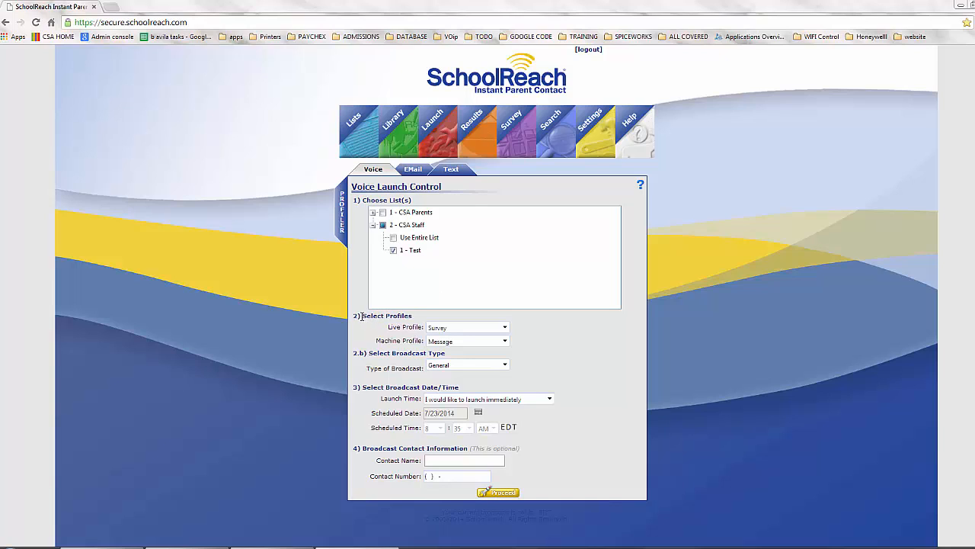
left_click_drag(362, 316, 404, 317)
left_click(410, 318)
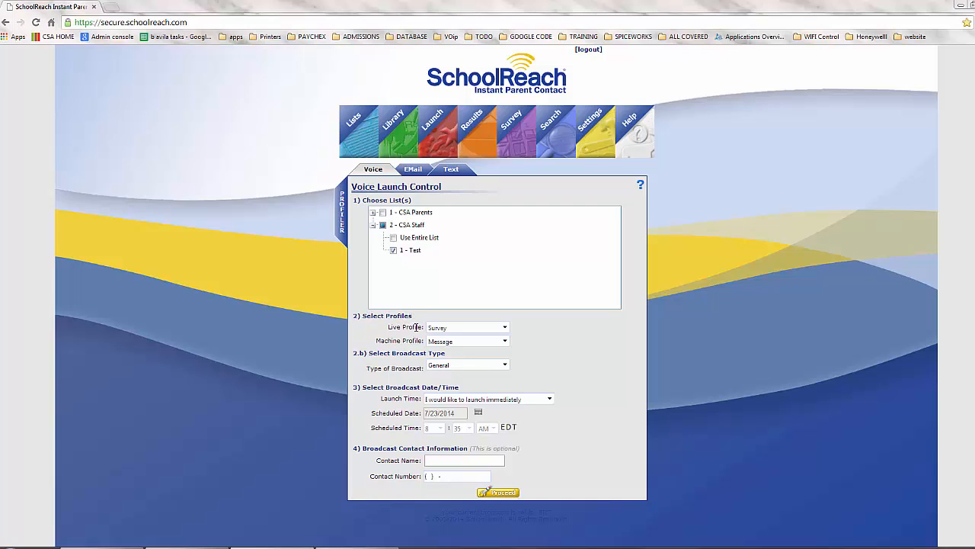
Step: Set live profile to Alternate Language, machine profile Message, and broadcast type General
left_click(465, 327)
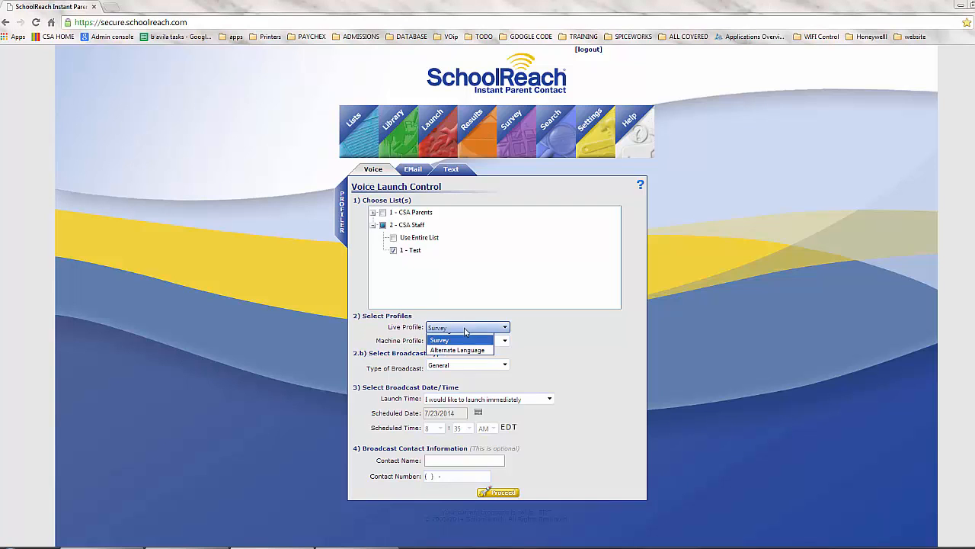
left_click(459, 358)
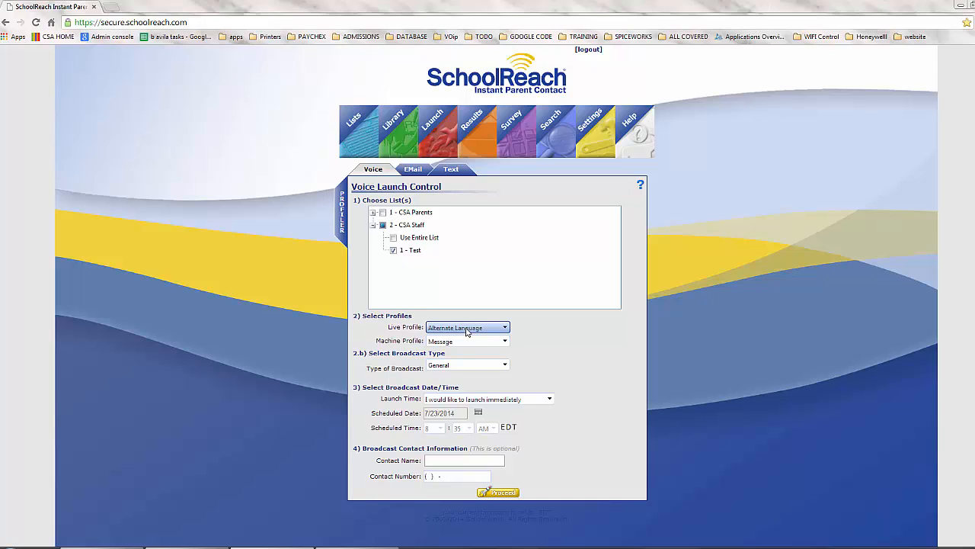
left_click(467, 327)
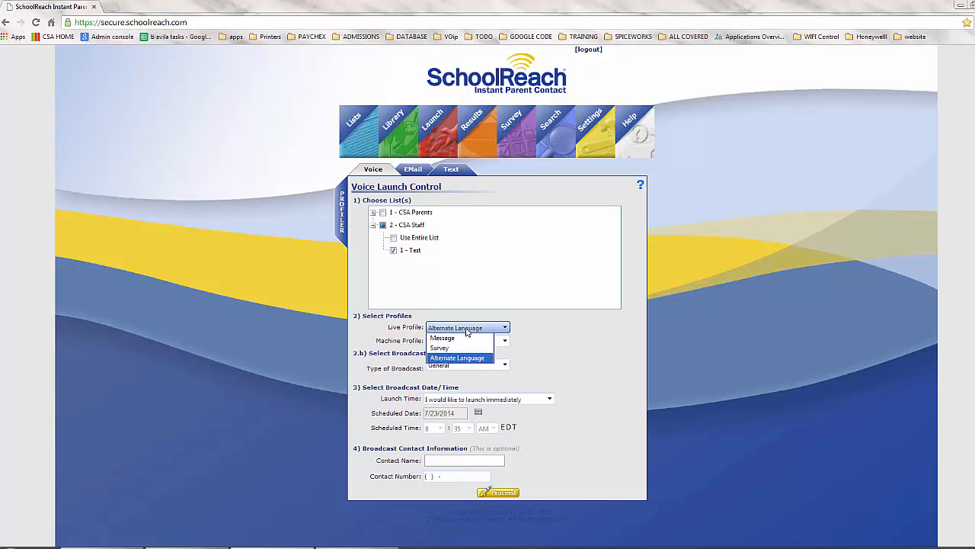
left_click(576, 335)
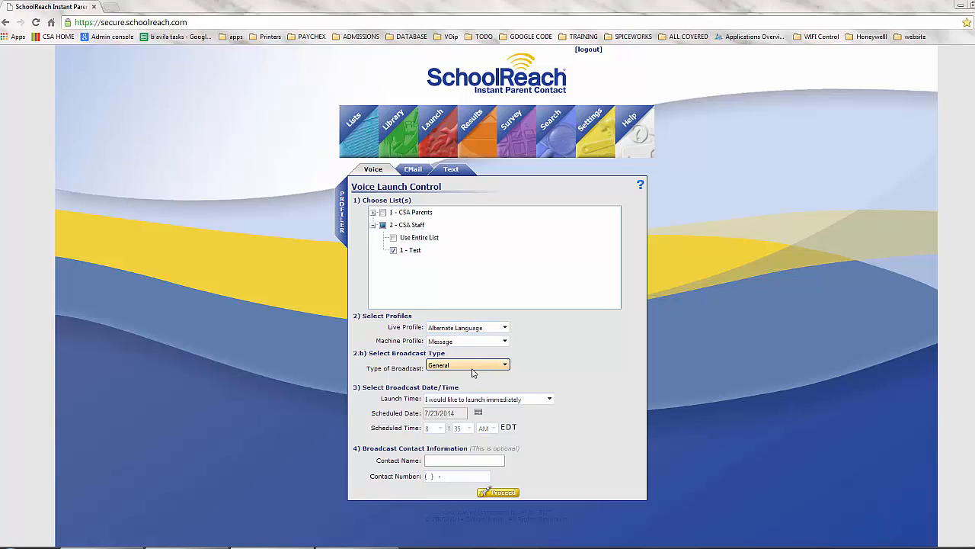
left_click(504, 341)
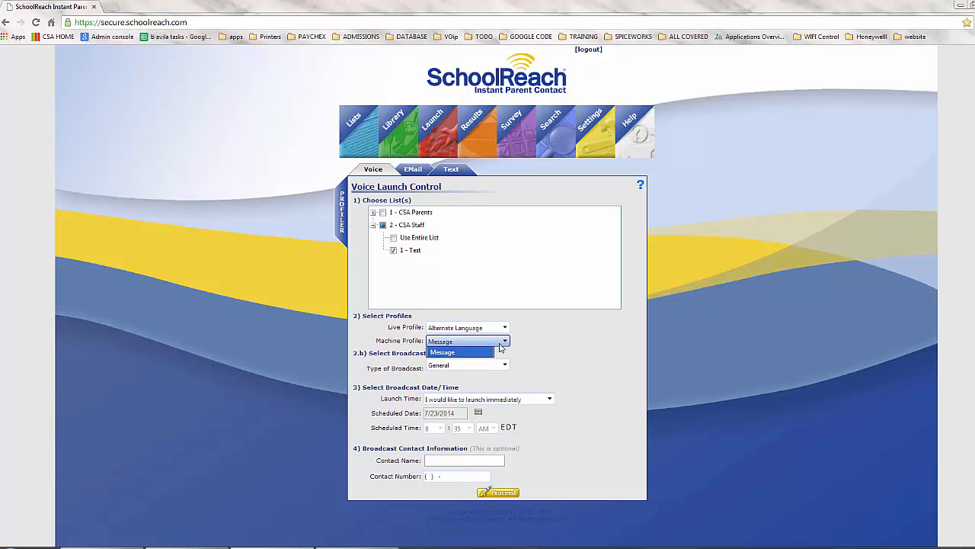
left_click(535, 344)
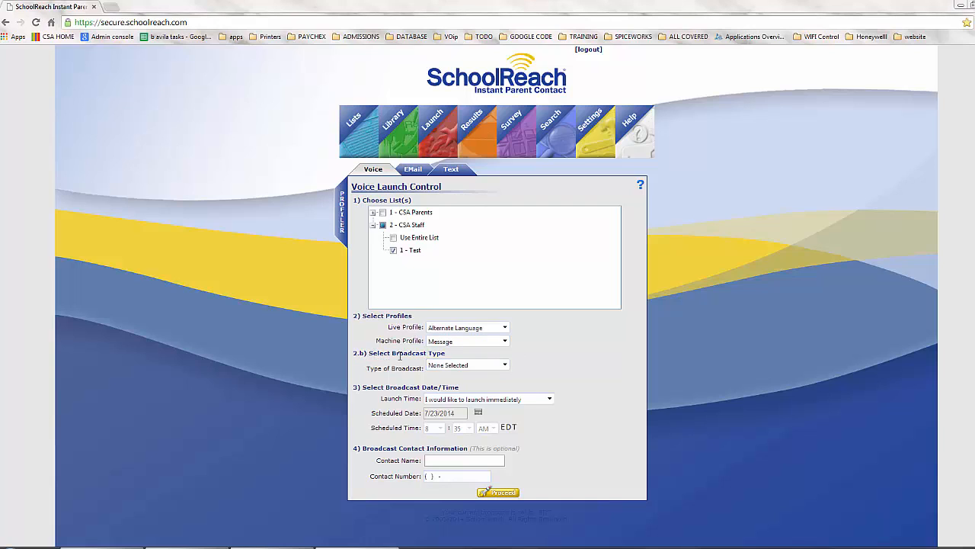
left_click(470, 365)
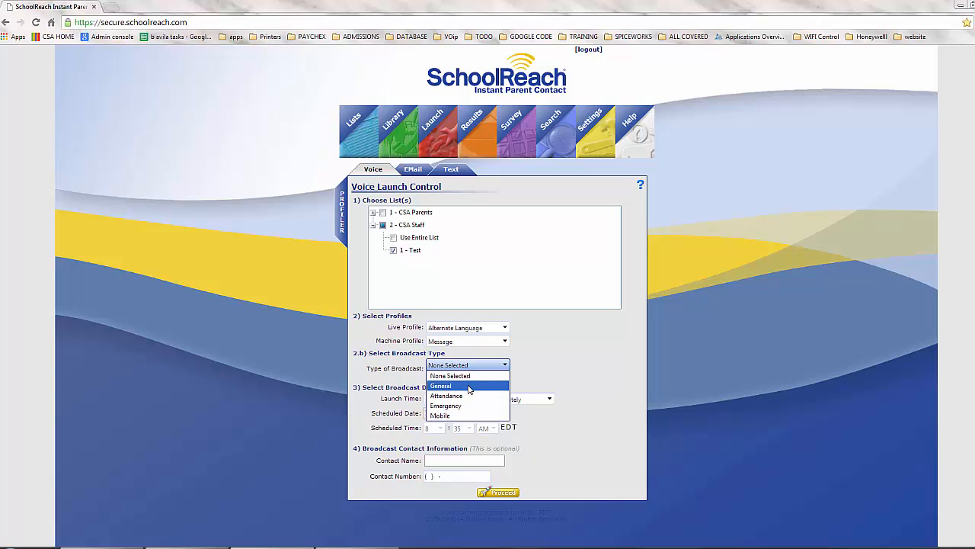
left_click(468, 386)
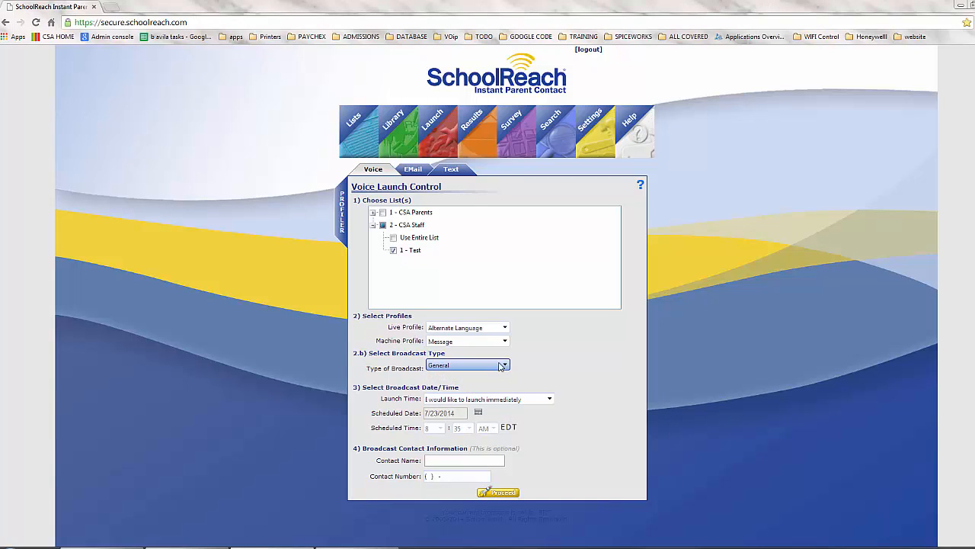
left_click(488, 365)
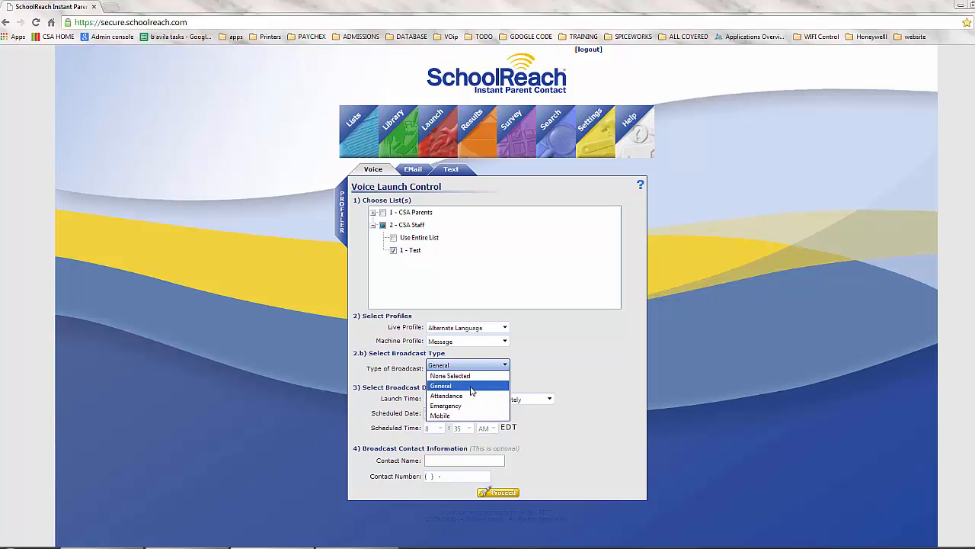
left_click(472, 386)
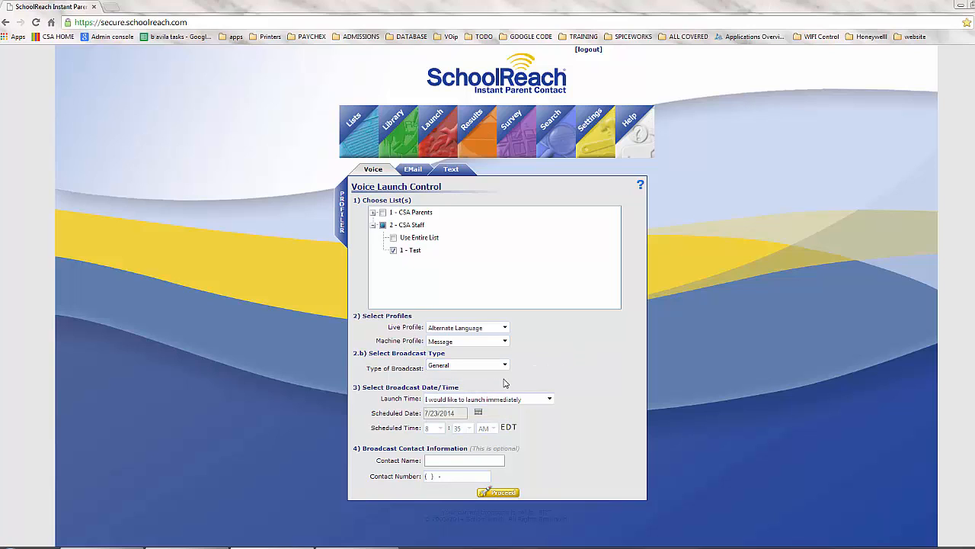
left_click_drag(390, 387, 438, 387)
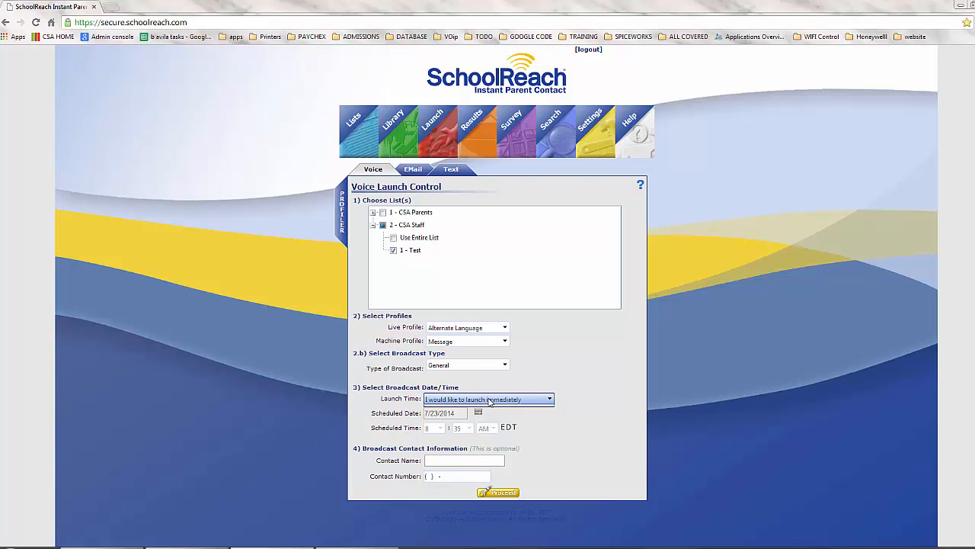
left_click(490, 401)
left_click(494, 417)
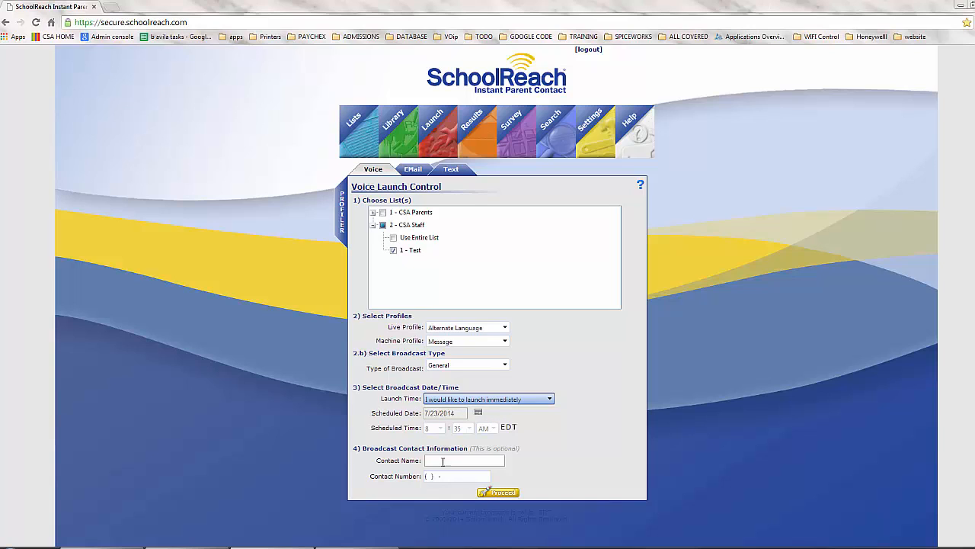
left_click(517, 399)
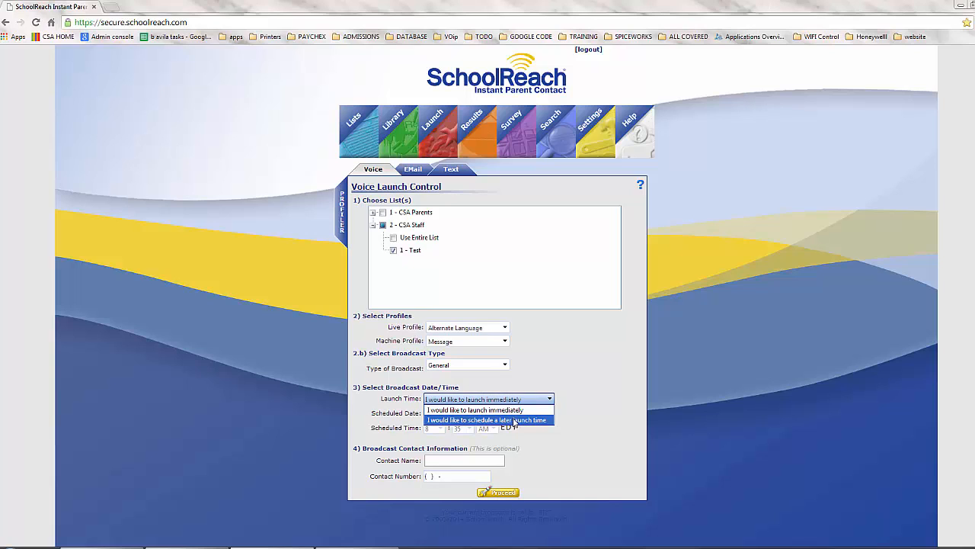
left_click(515, 420)
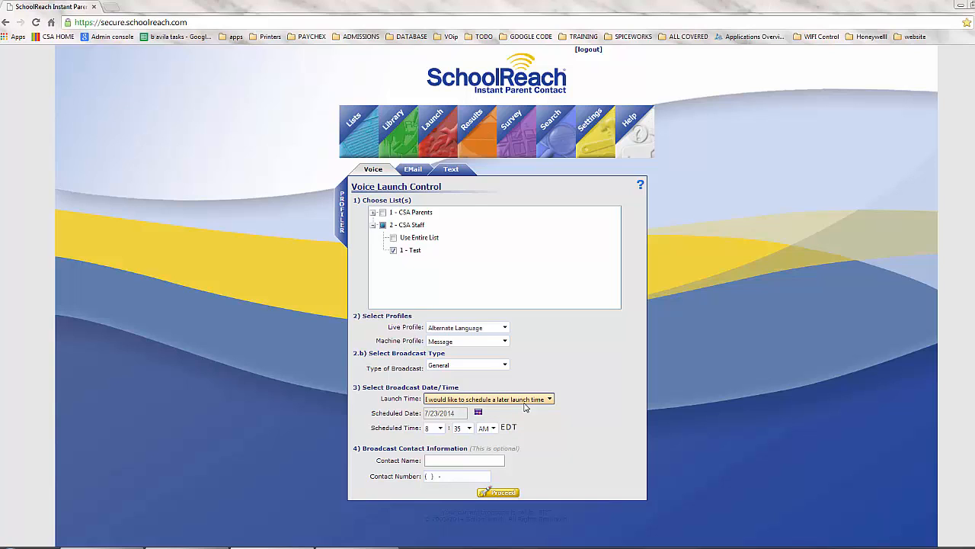
left_click(523, 402)
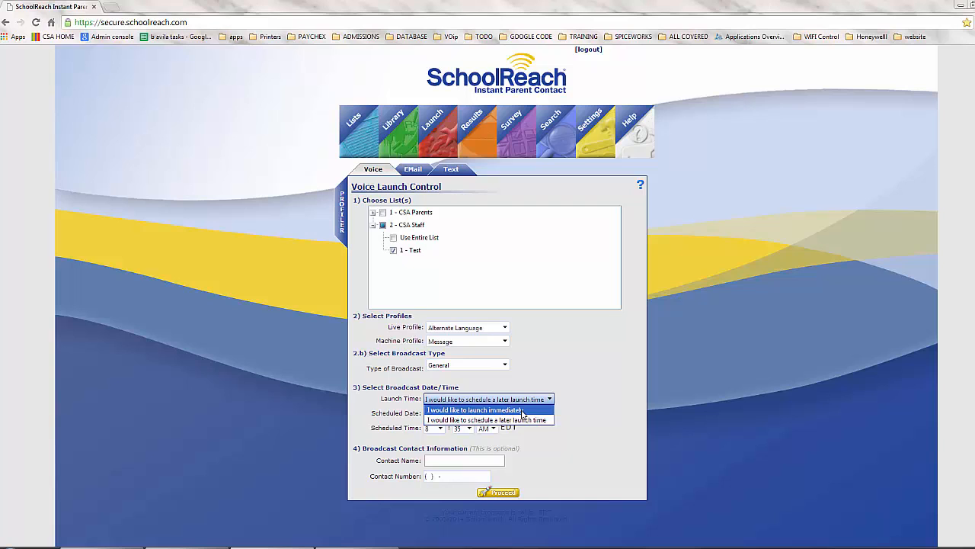
left_click(523, 410)
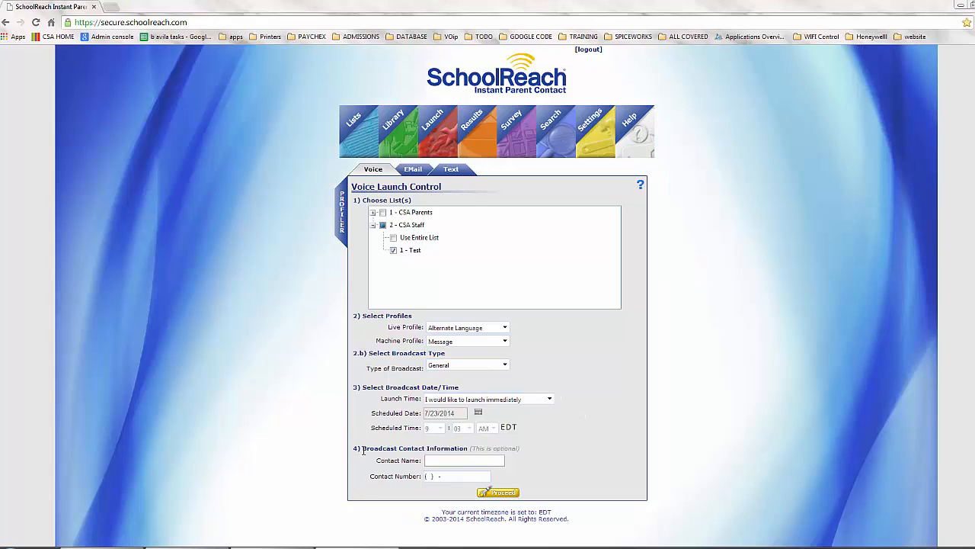
left_click(436, 461)
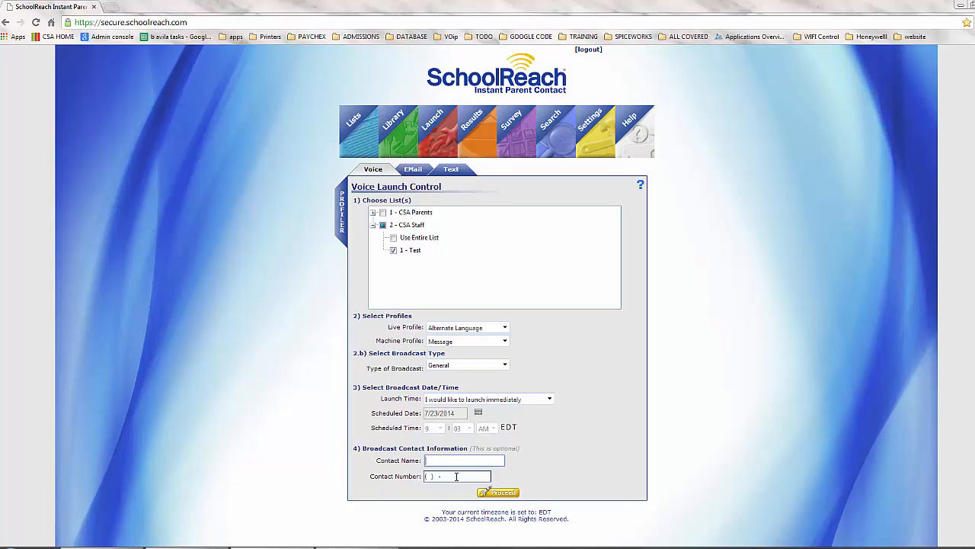
left_click_drag(488, 448, 527, 449)
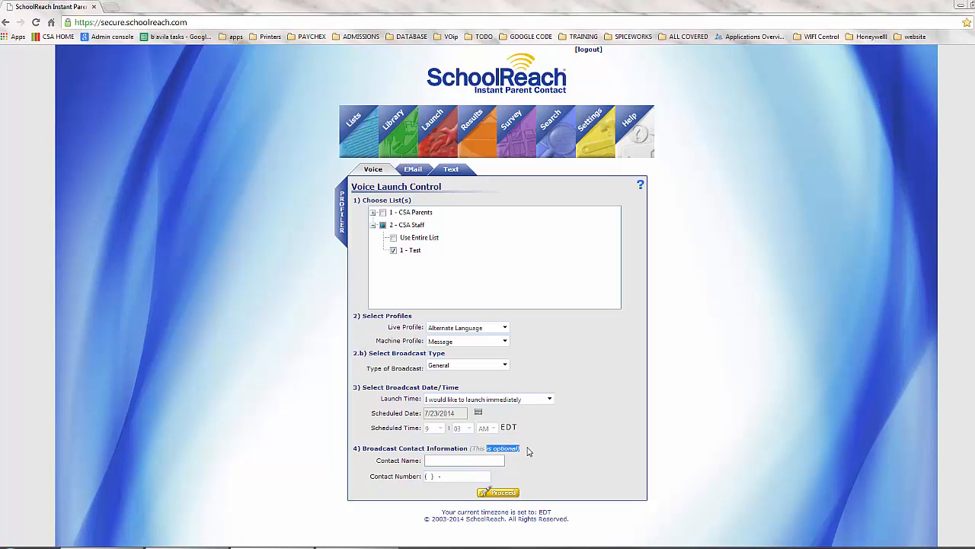
left_click(518, 458)
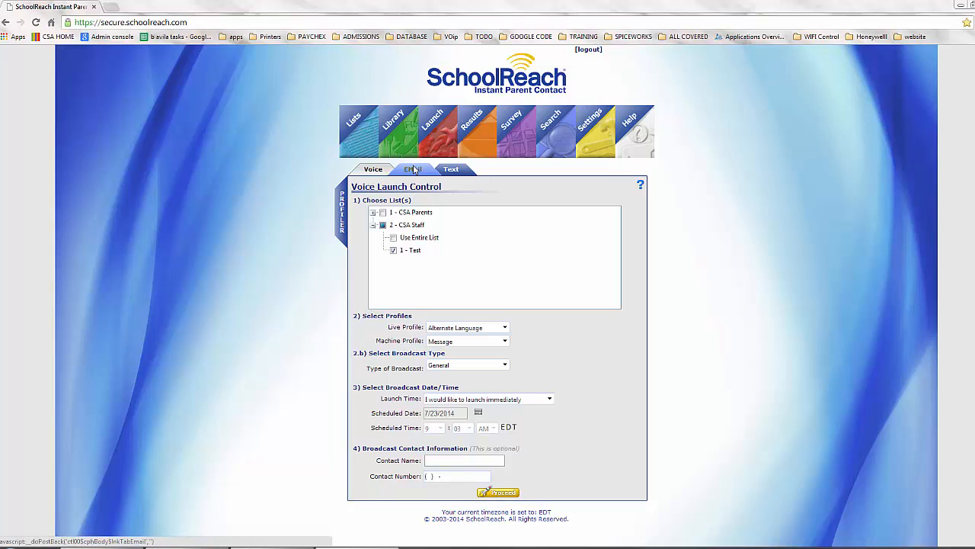
Step: On the EMail tab, enter 'Screencast Test' as the email subject
left_click(414, 169)
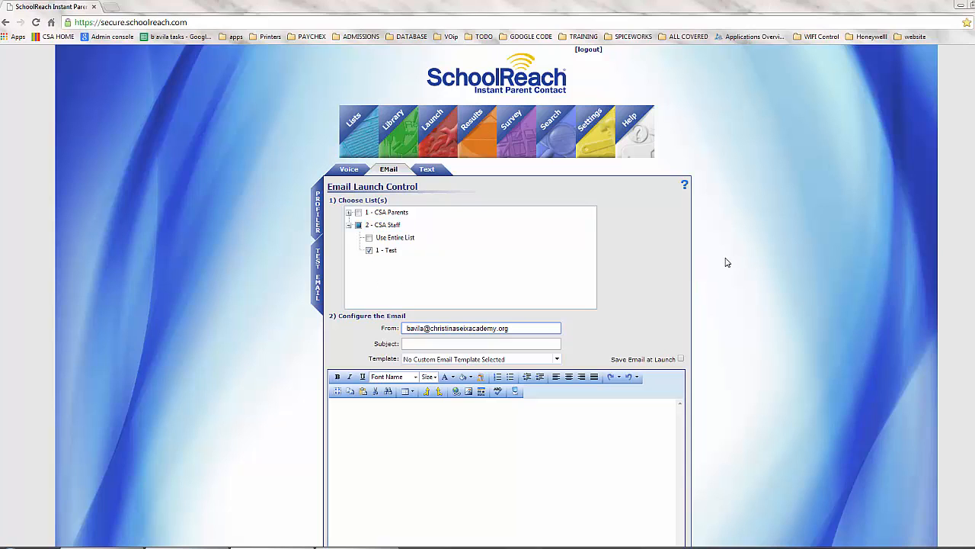
scroll(727, 262, "down", 3)
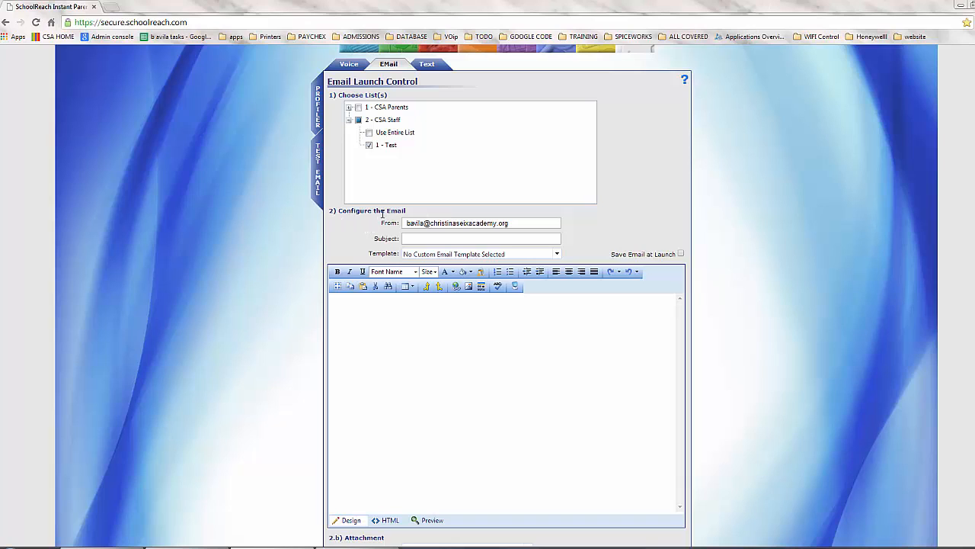
left_click_drag(348, 214, 405, 214)
left_click(429, 239)
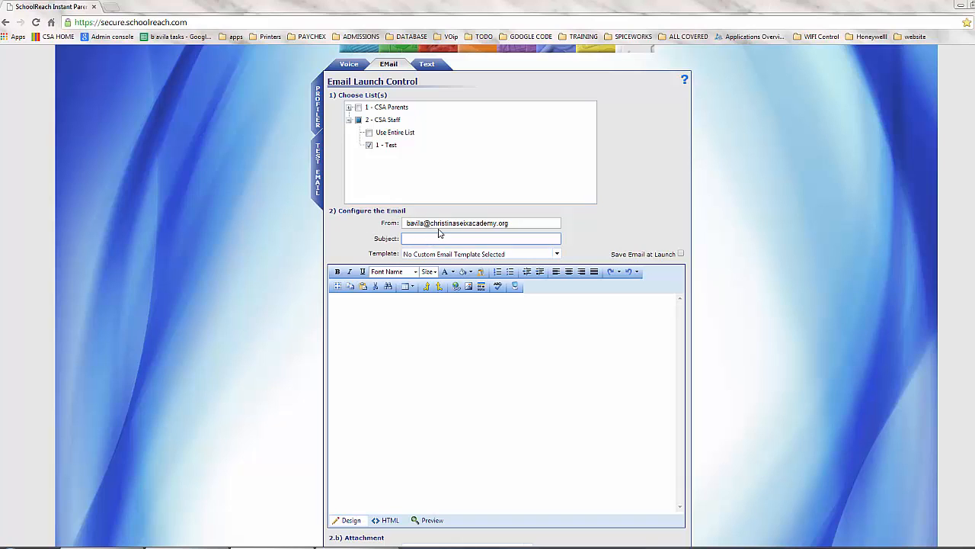
left_click(429, 223)
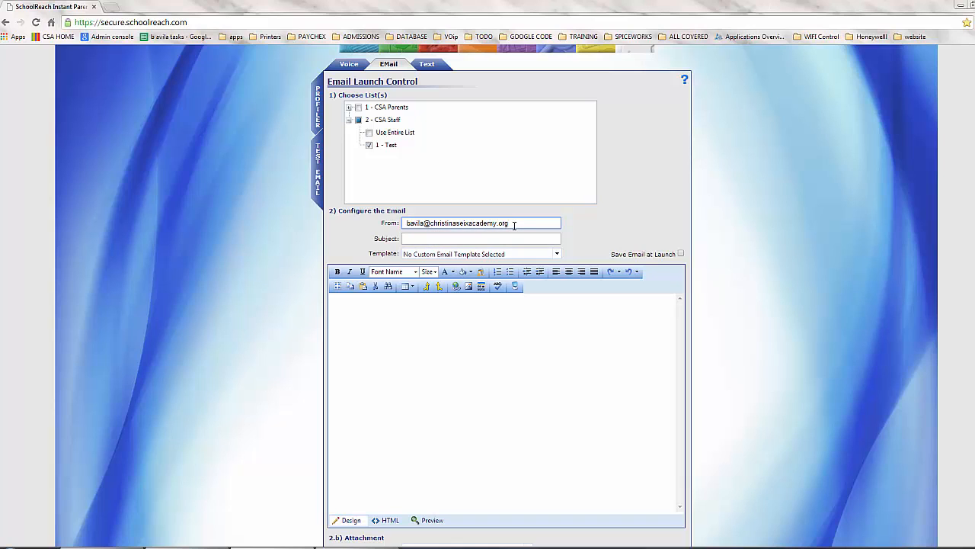
left_click(413, 239)
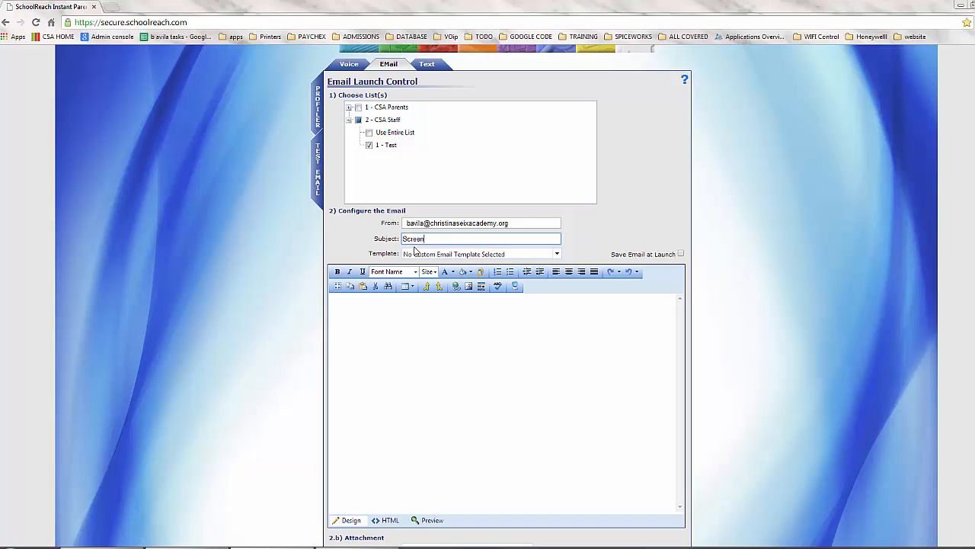
type("st")
key("BackSpace")
type("t Test")
Step: Review the email Template list and leave no template selected
left_click(485, 305)
left_click(557, 255)
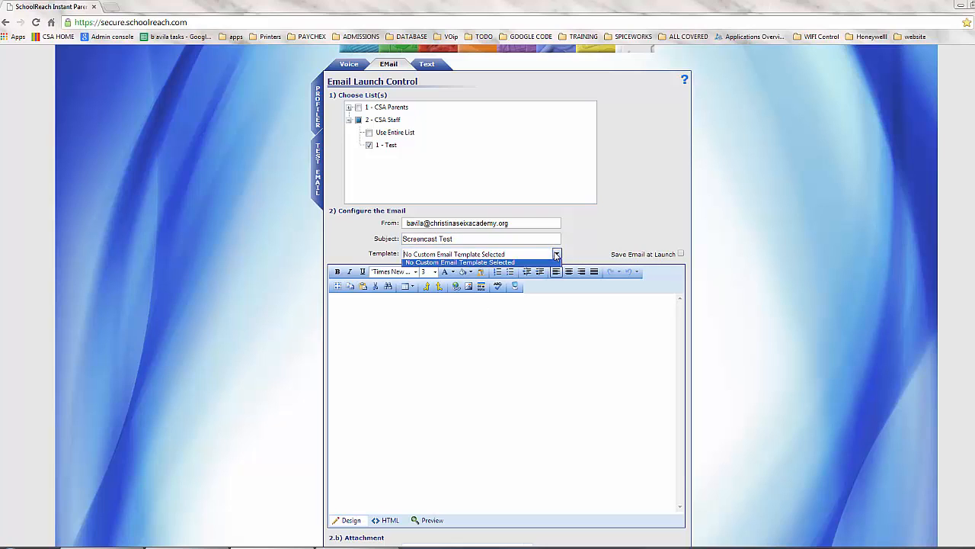
left_click(558, 257)
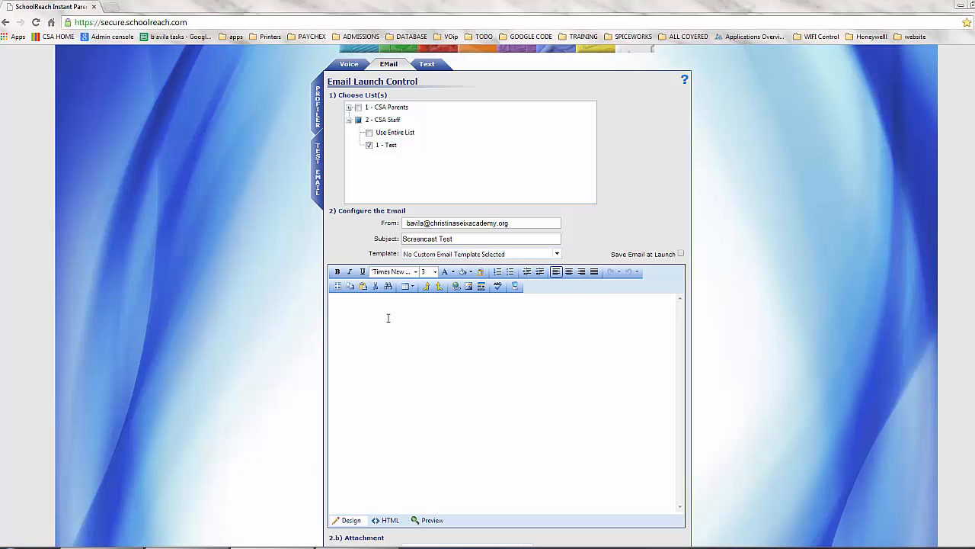
Step: Fill the email body with 'Screencast Test - Email Body', reusing the copied subject text
left_click(454, 239)
left_click_drag(454, 239, 286, 240)
key("ctrl+c")
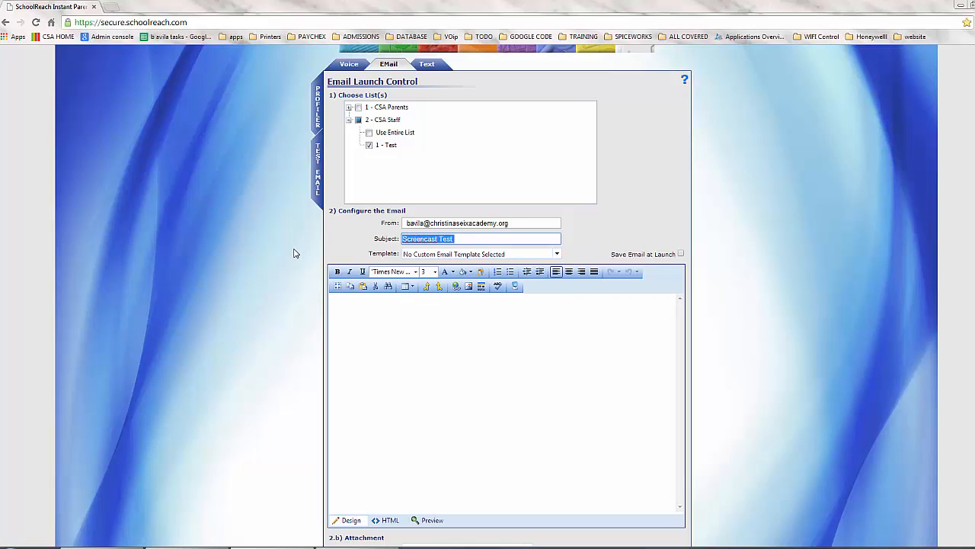
left_click(362, 327)
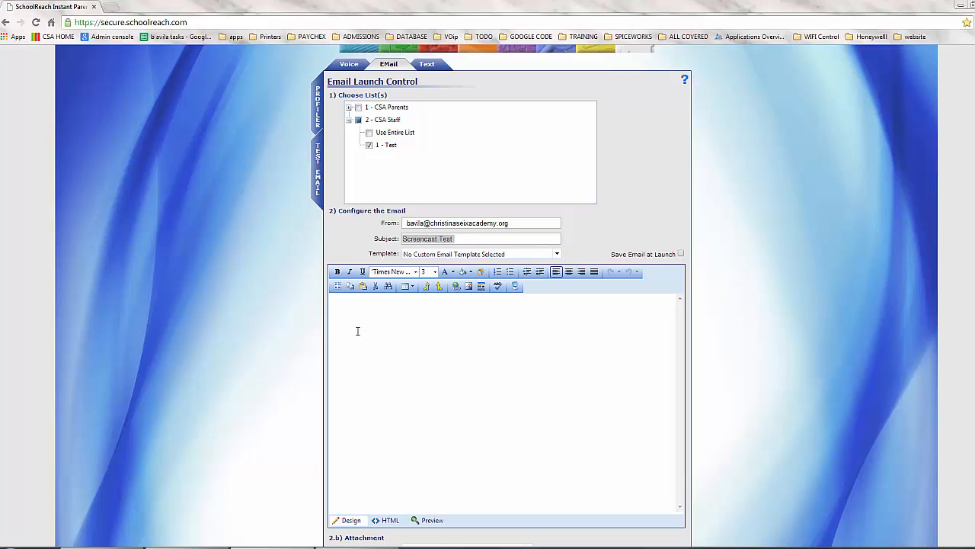
key("ctrl+v")
type("- Email Bos")
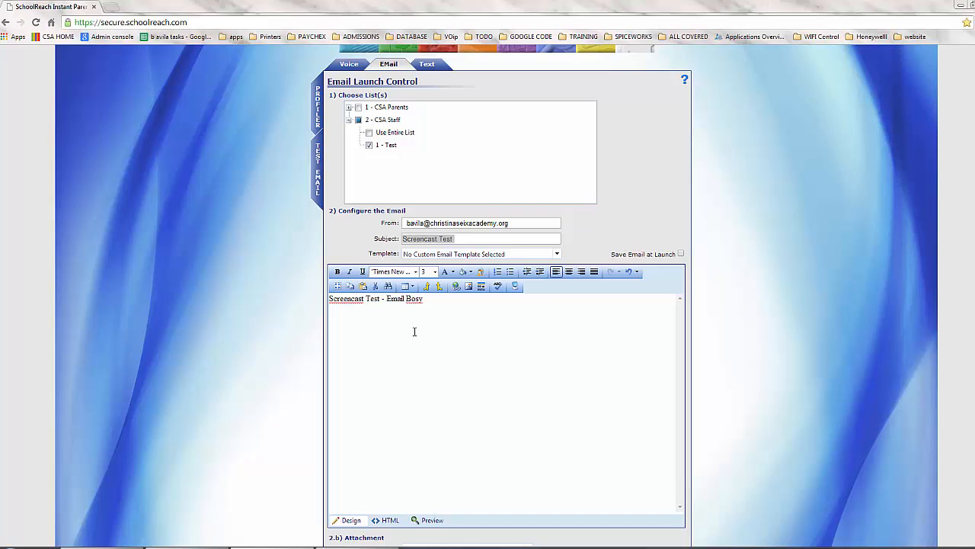
key("BackSpace")
type("dy")
scroll(415, 332, "down", 3)
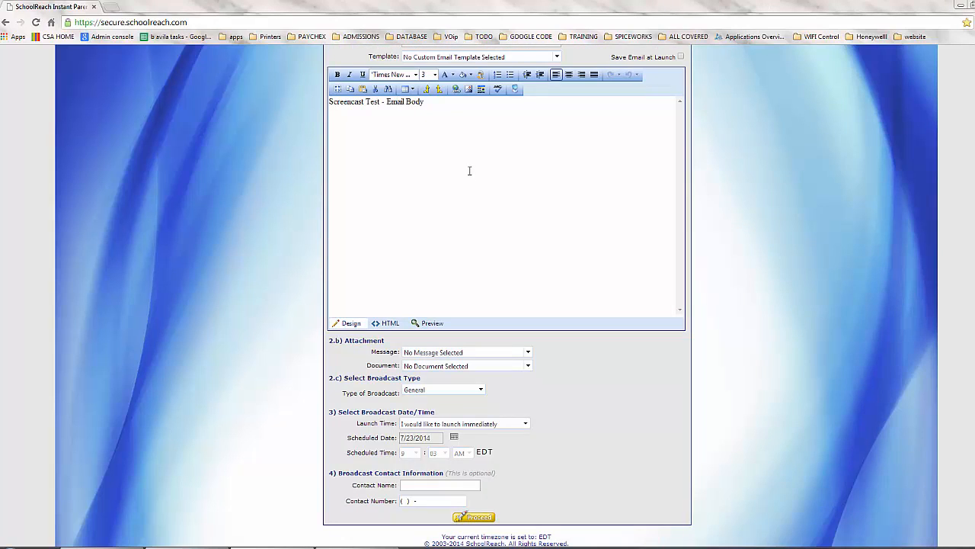
scroll(463, 155, "up", 1)
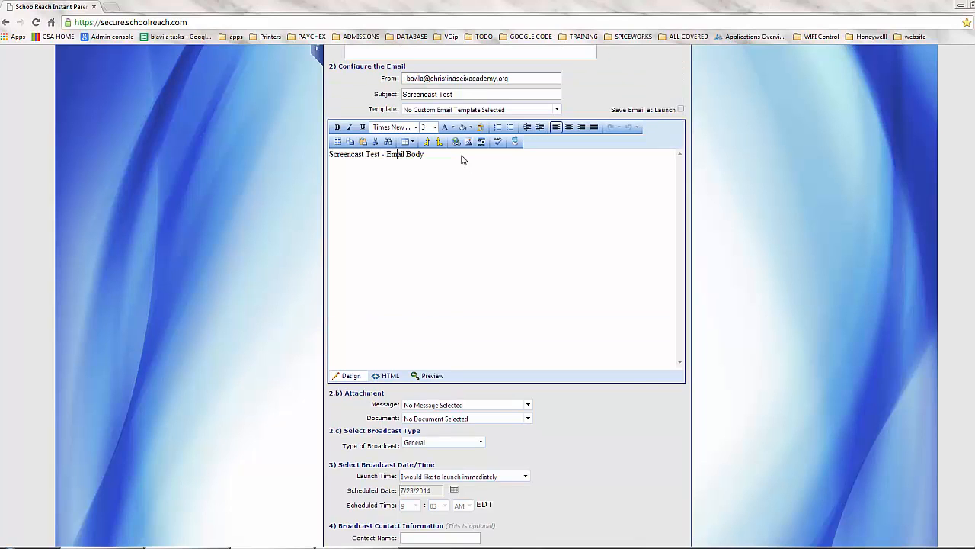
scroll(462, 156, "down", 1)
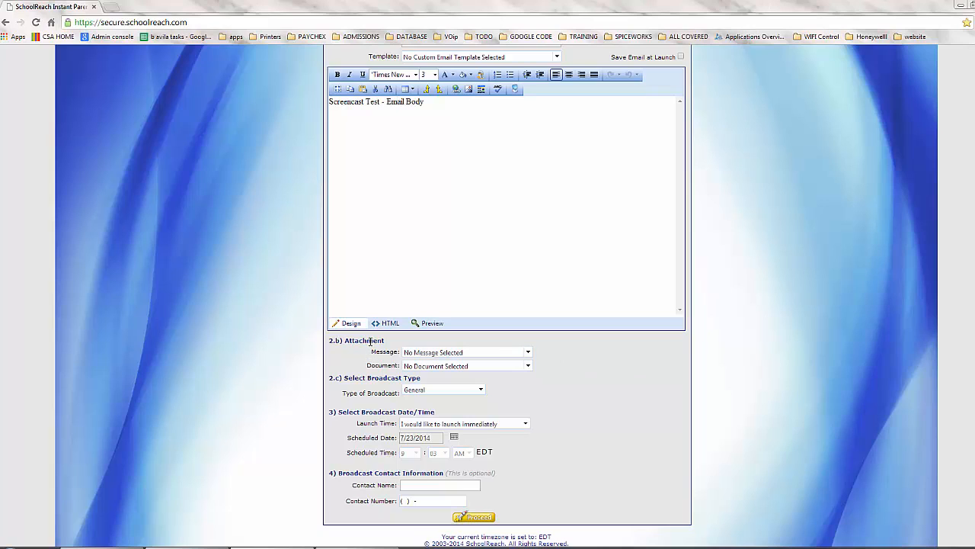
Step: Leave no message attached and keep General as the email broadcast type
left_click(528, 353)
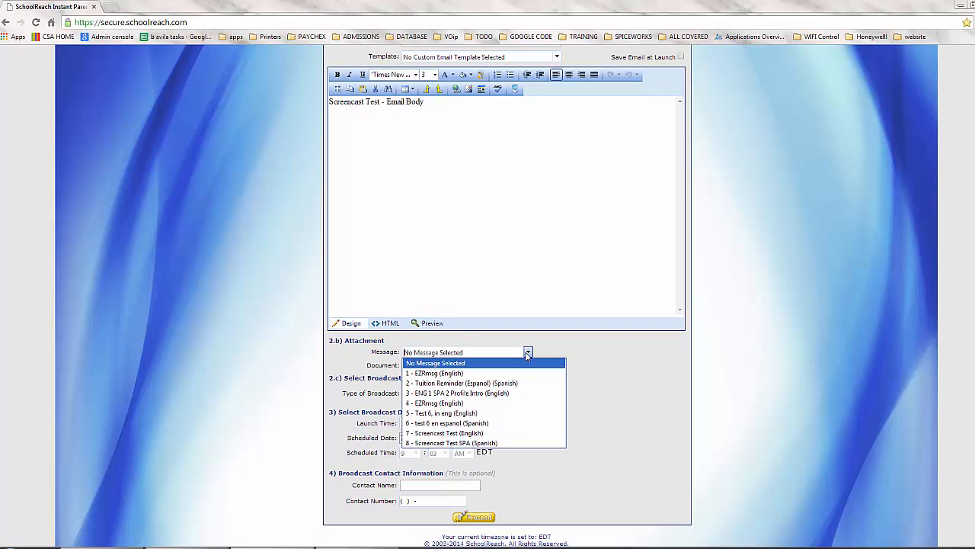
left_click(585, 355)
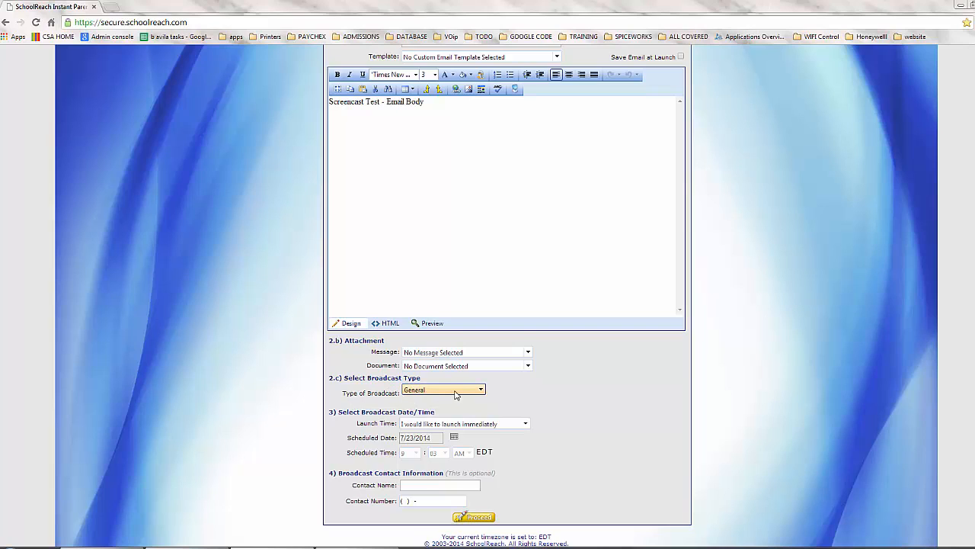
left_click(462, 394)
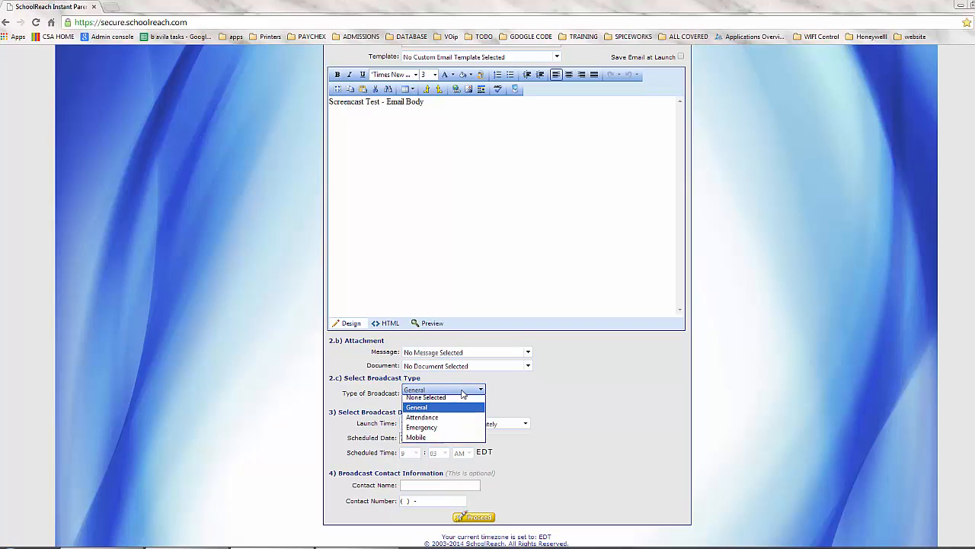
left_click(616, 393)
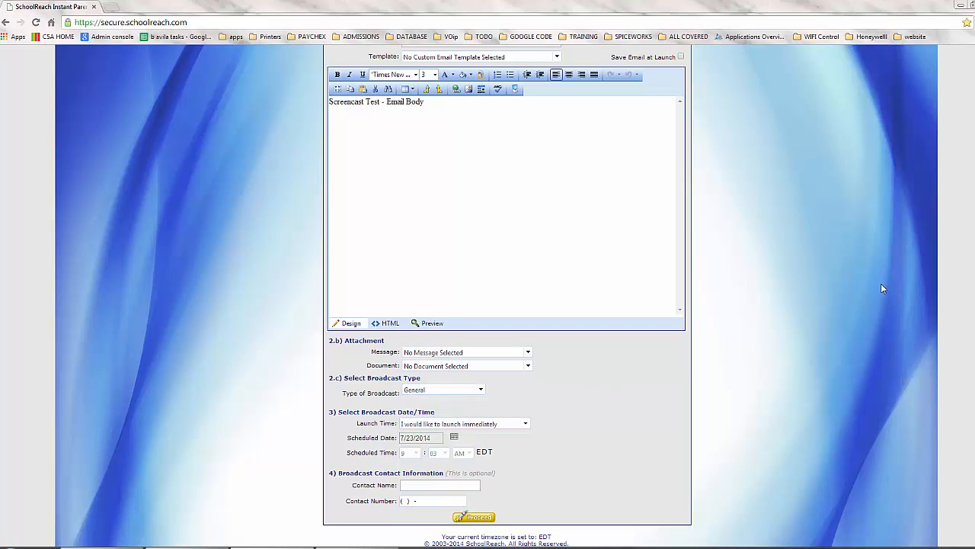
scroll(877, 284, "up", 5)
scroll(739, 277, "down", 5)
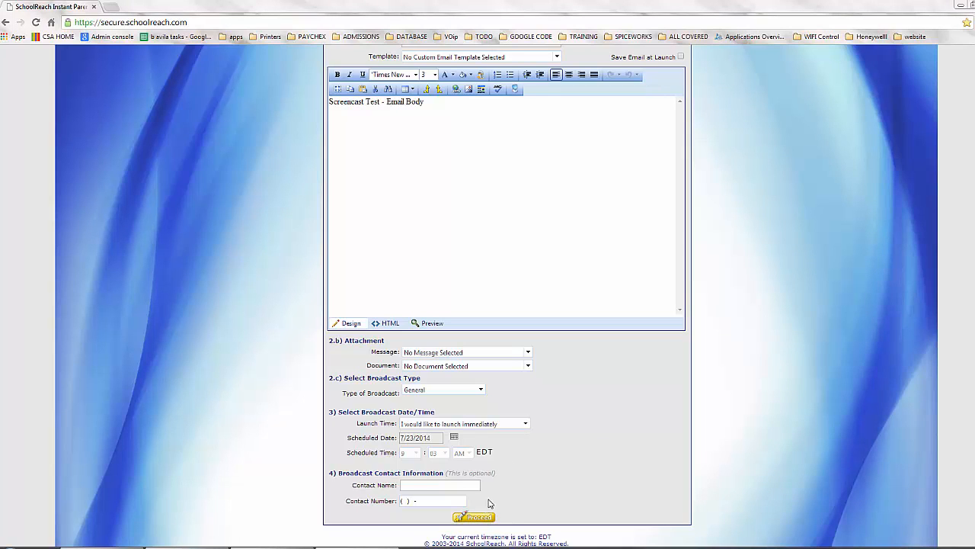
scroll(686, 250, "up", 4)
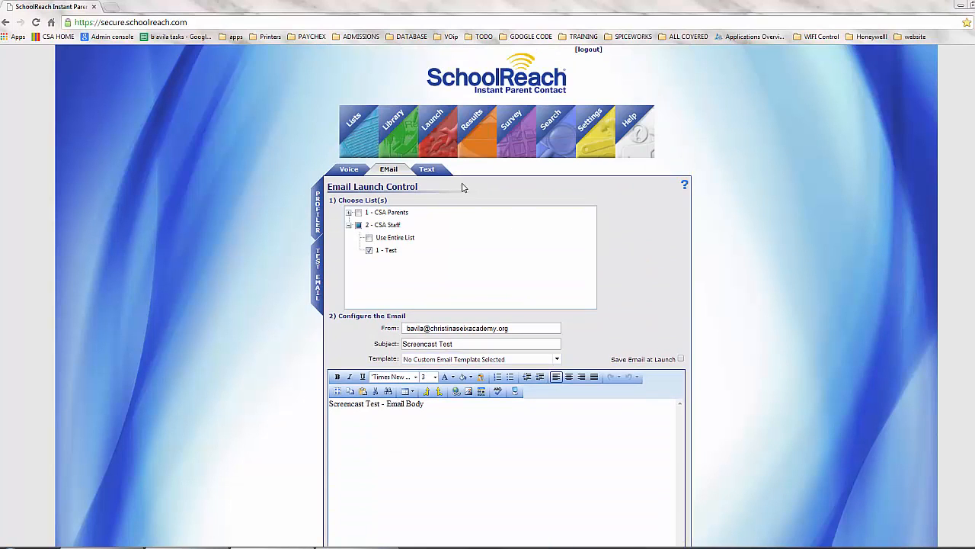
Step: On the Text tab, keep CSA Staff > 1 - Test checked and enter the body 'Screencast Test SMS content'
left_click(435, 175)
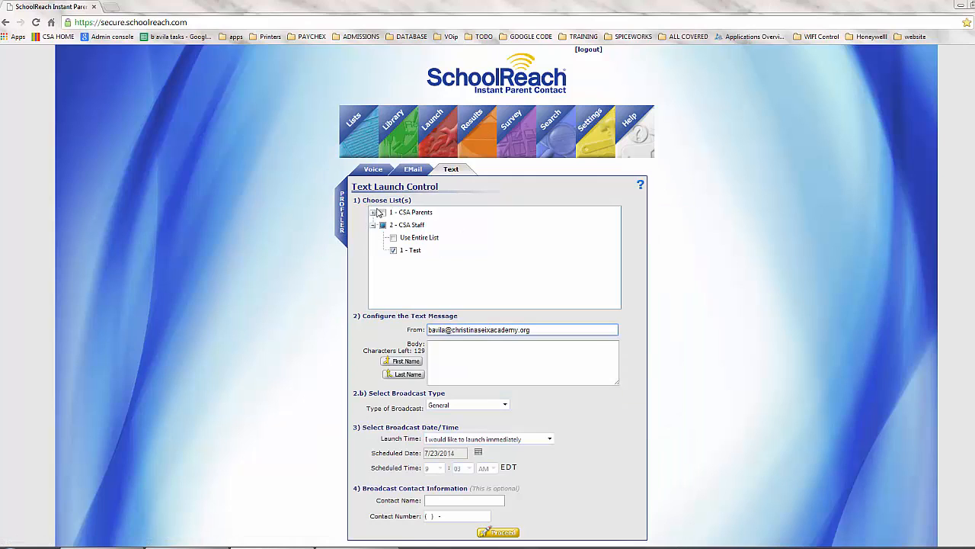
scroll(387, 319, "down", 1)
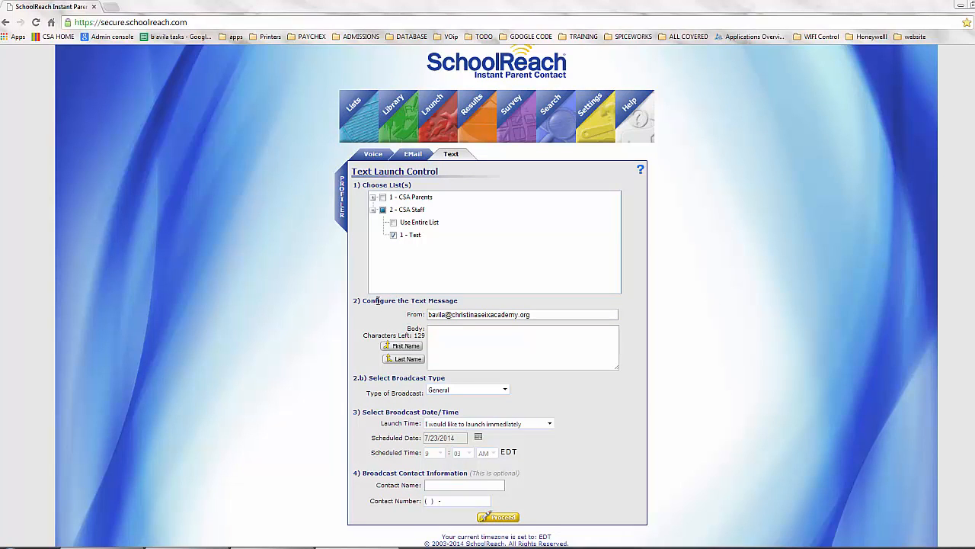
left_click(469, 315)
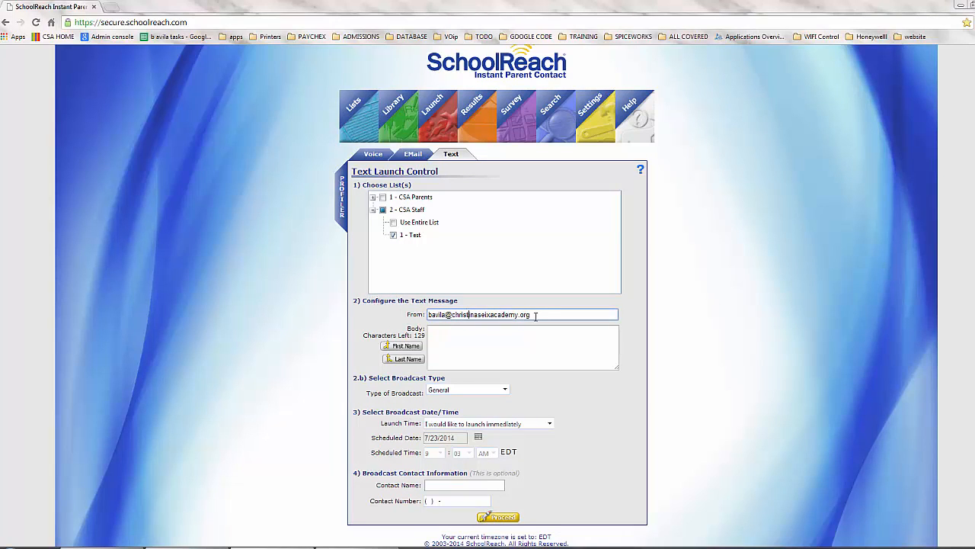
left_click_drag(535, 316, 425, 316)
left_click(453, 335)
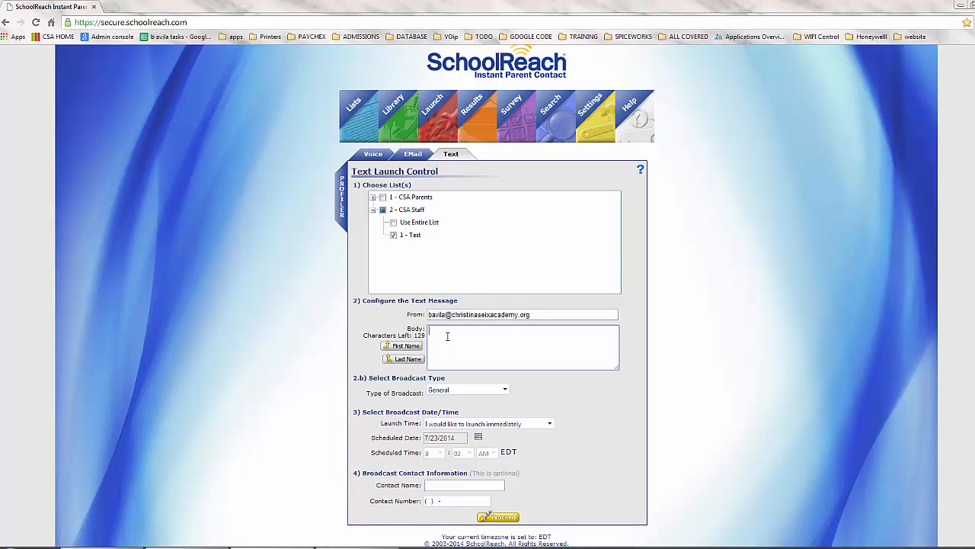
left_click_drag(417, 336, 432, 339)
left_click(445, 336)
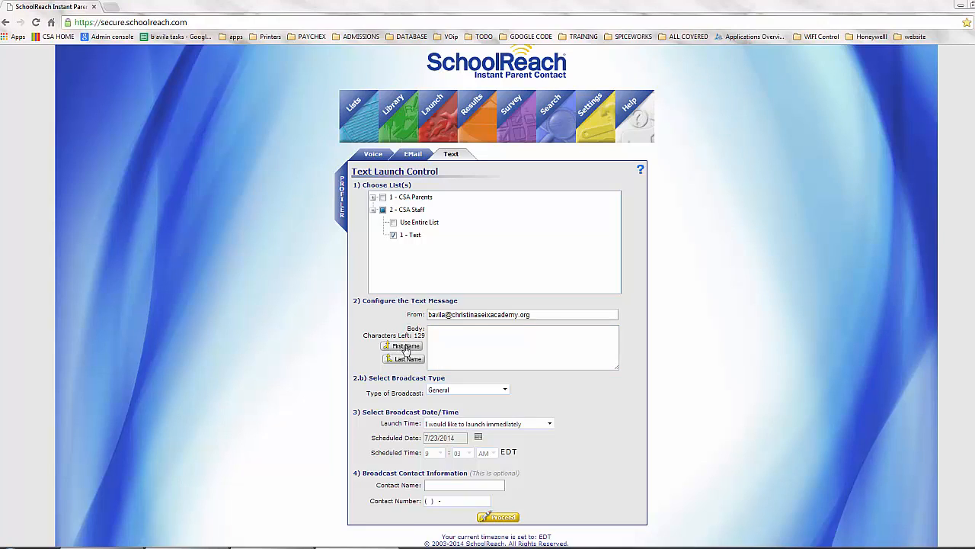
left_click_drag(363, 377, 393, 377)
left_click(394, 377)
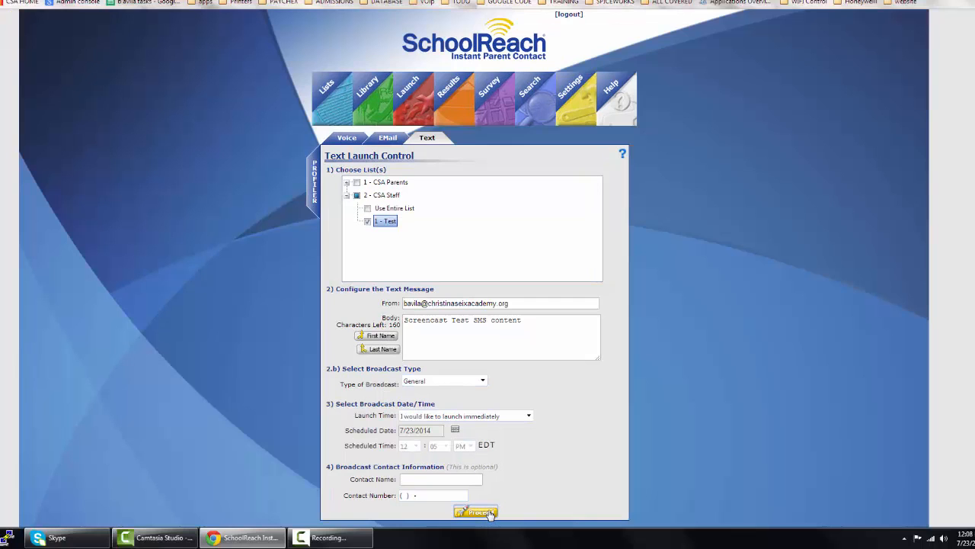
Step: Open the Broadcast Confirmation and check the launch time, the CSA Staff Test list and list size 1
left_click(490, 513)
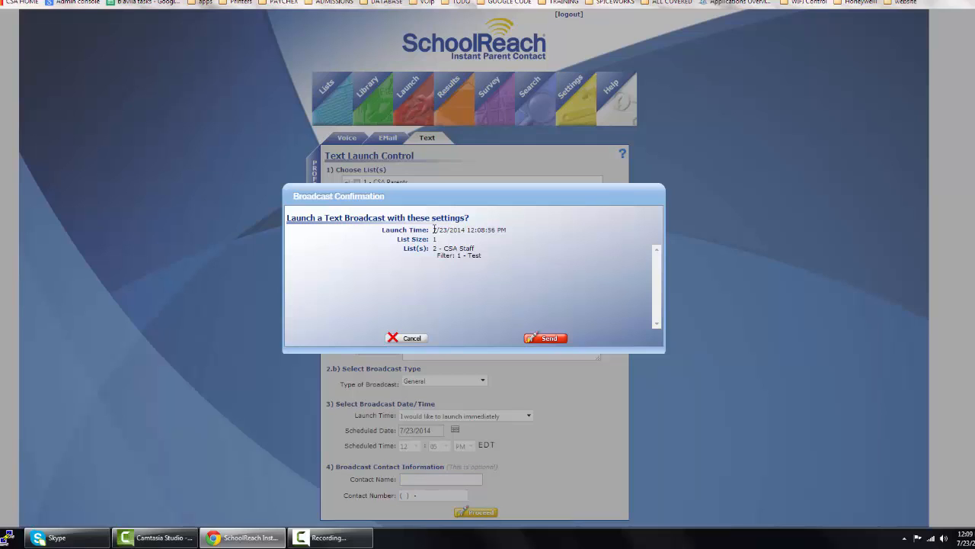
left_click_drag(434, 229, 477, 266)
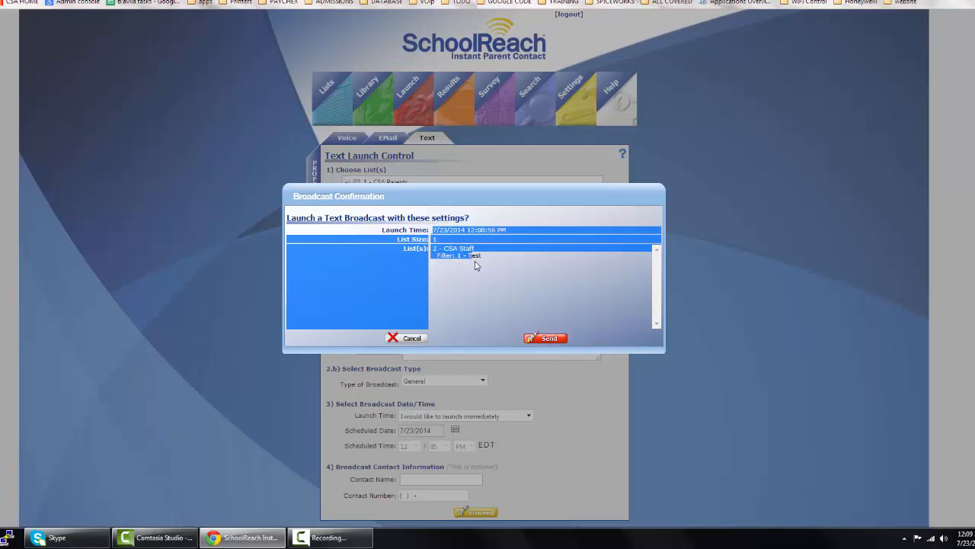
left_click(479, 267)
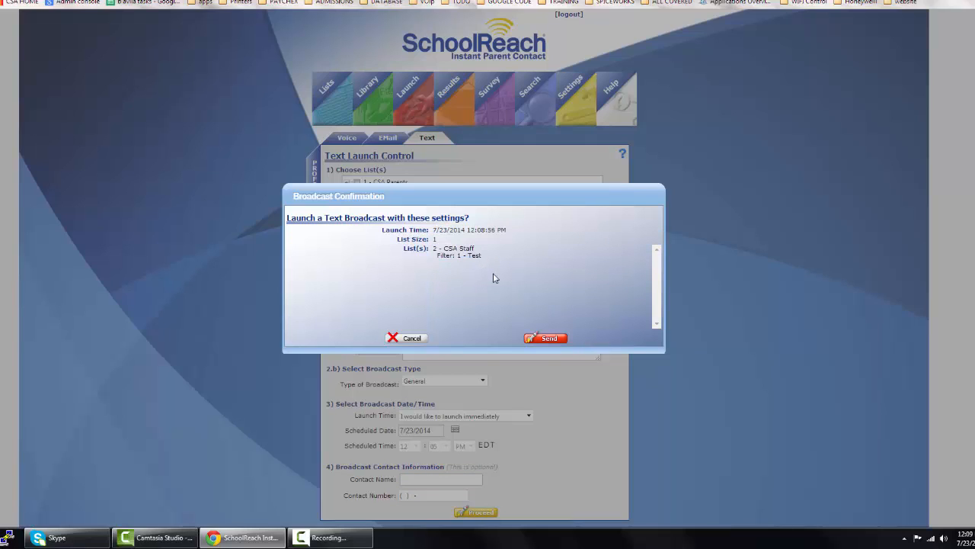
left_click_drag(482, 257, 434, 250)
left_click(458, 264)
left_click_drag(507, 230, 442, 232)
left_click(441, 232)
left_click(440, 243)
Step: Send the confirmed text broadcast to CSA Staff's Test list
left_click(542, 338)
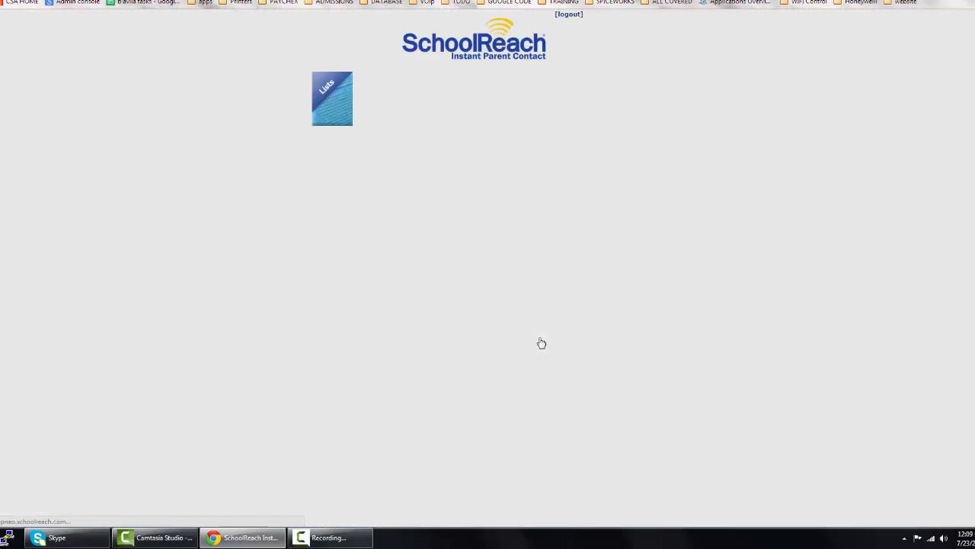